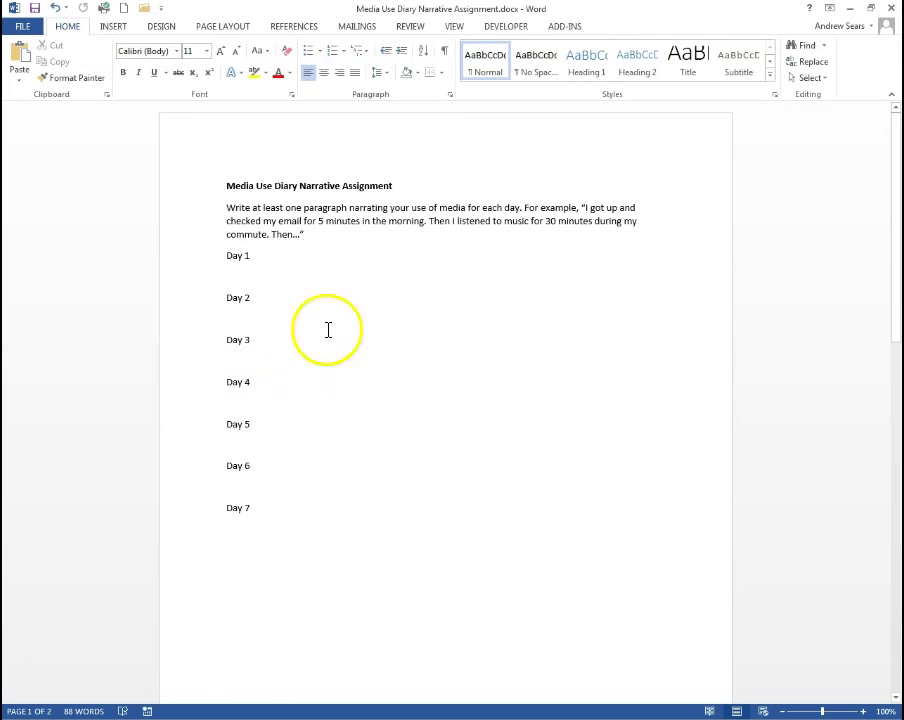
Switch from the Word assignment document to the Media Diary Log and Nutritional Plan workbook in Excel
{"action": "left_click", "coordinate": [849, 8]}
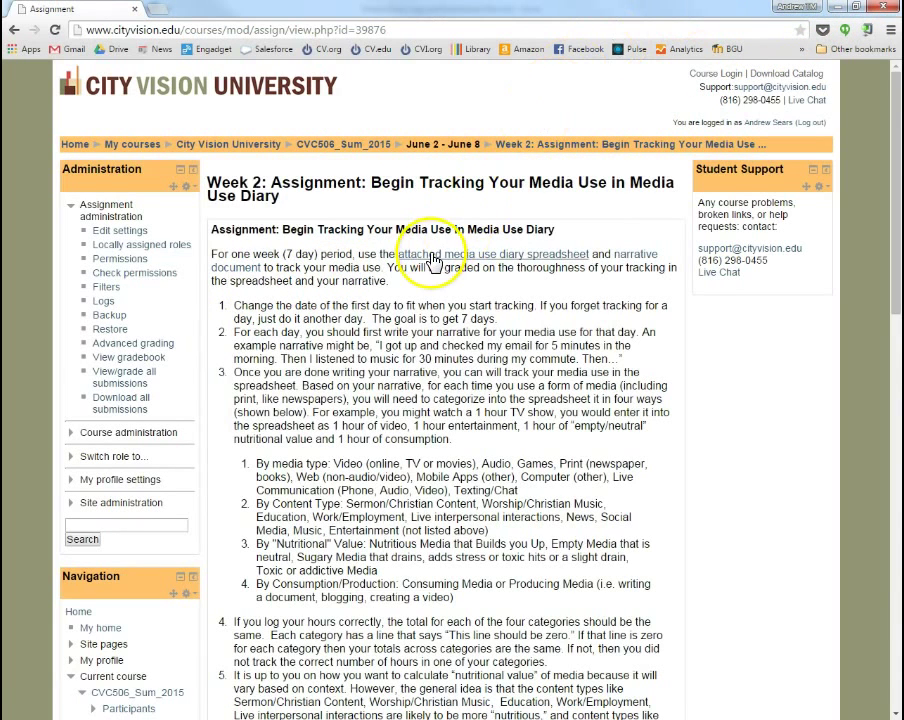
{"action": "left_click", "coordinate": [818, 20]}
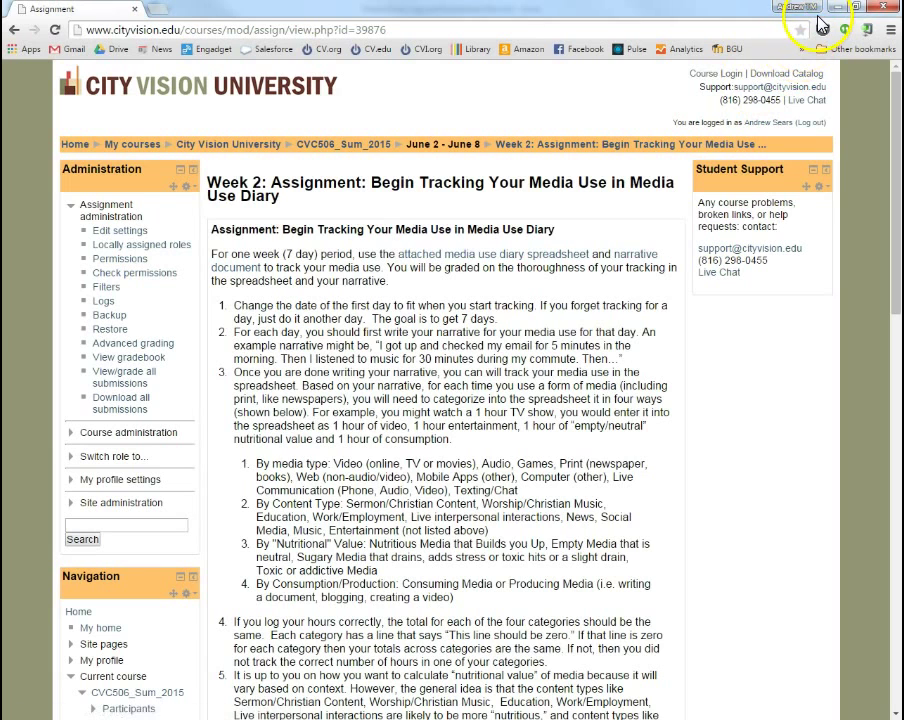
{"action": "left_click", "coordinate": [836, 8]}
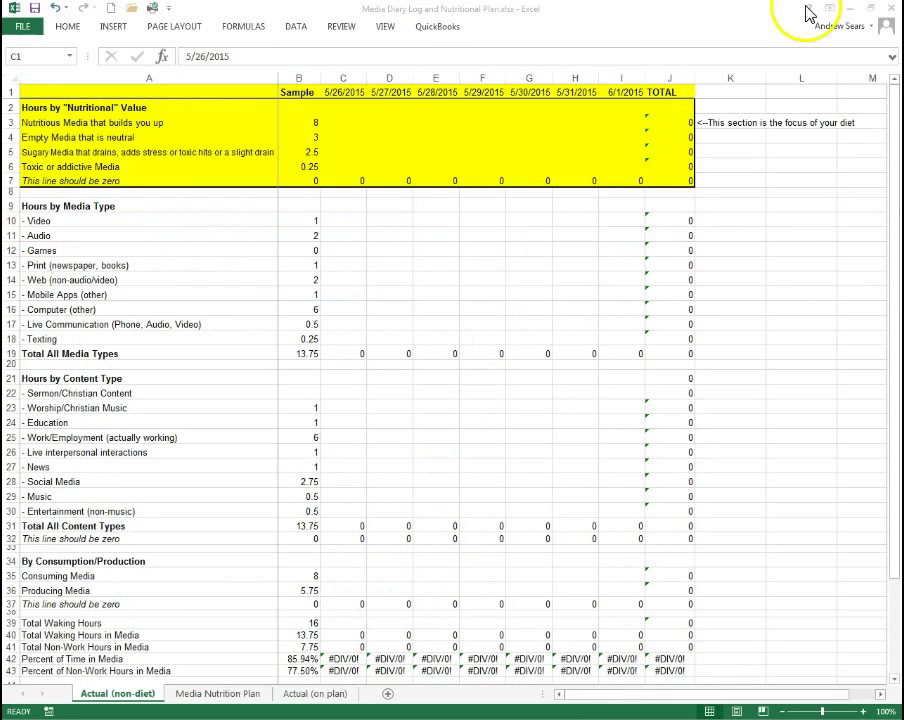
Set the first tracking date in cell C1 of the Actual (non-diet) sheet to 5/29
{"action": "left_click", "coordinate": [341, 93]}
{"action": "key", "text": "ctrl+c"}
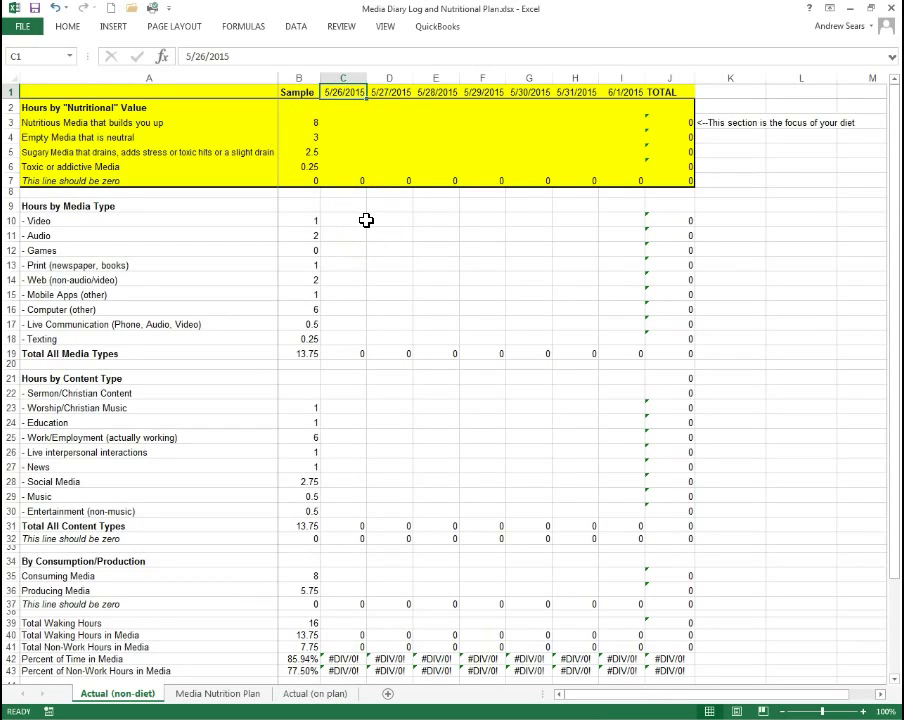
{"action": "type", "text": "5/2"}
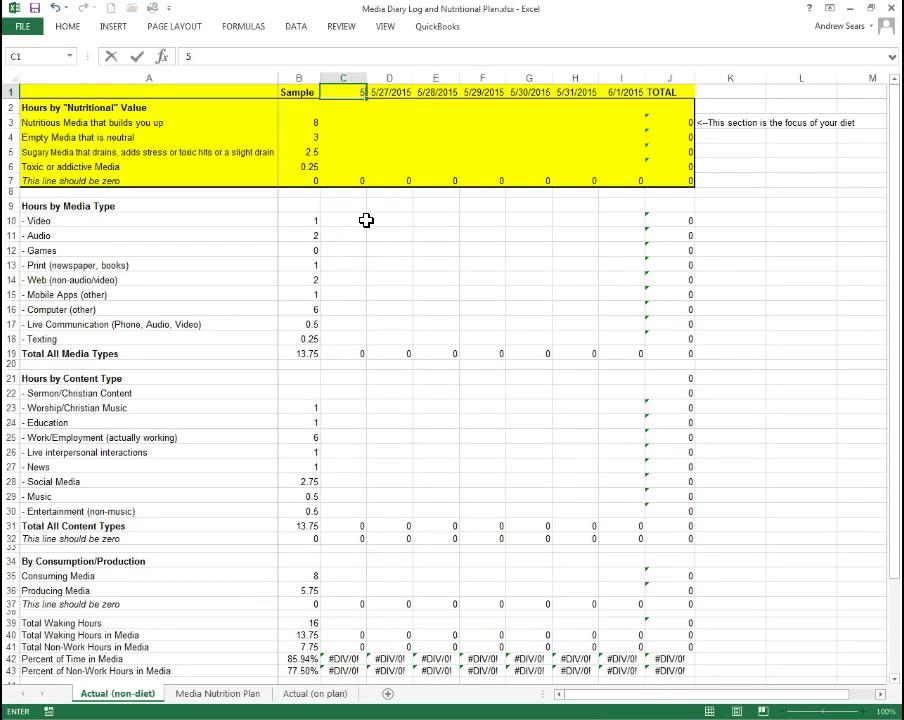
{"action": "type", "text": "9\\"}
{"action": "key", "text": "ctrl+Return"}
{"action": "key", "text": "F2"}
{"action": "key", "text": "BackSpace"}
{"action": "key", "text": "ctrl+Return"}
Check the tracking dates that follow the first day across the header row
{"action": "key", "text": "Right"}
{"action": "key", "text": "Right"}
{"action": "key", "text": "Right"}
{"action": "key", "text": "Right"}
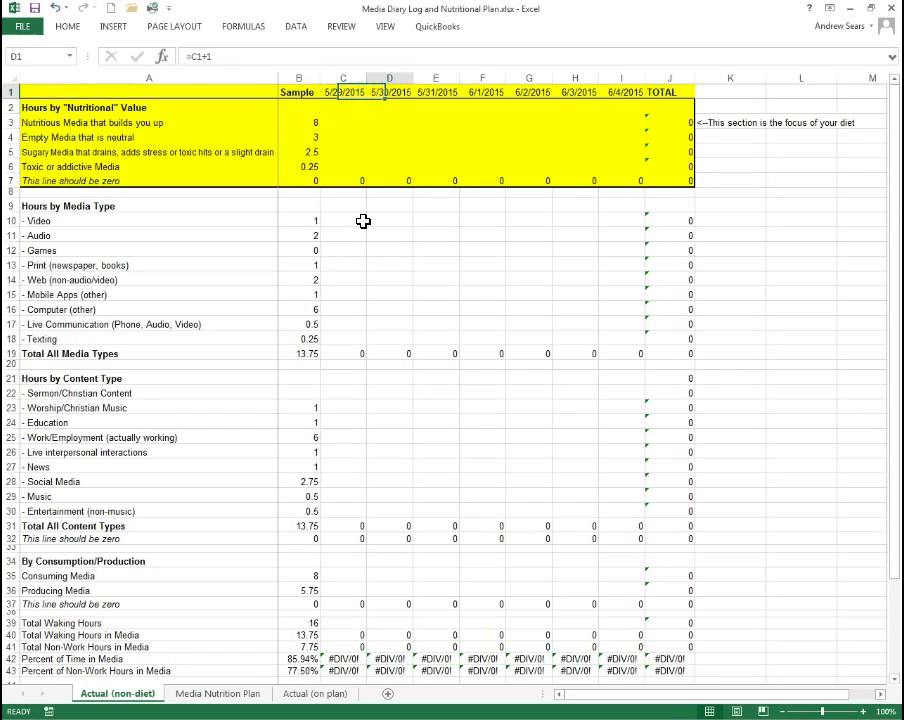
{"action": "key", "text": "Down"}
{"action": "key", "text": "Down"}
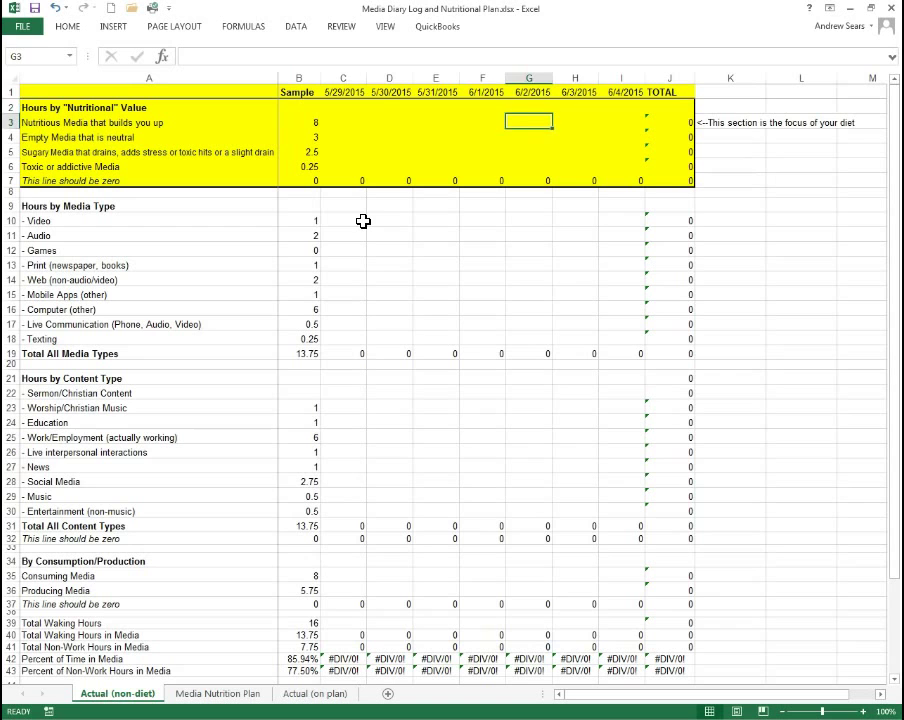
{"action": "key", "text": "Left"}
{"action": "key", "text": "Left"}
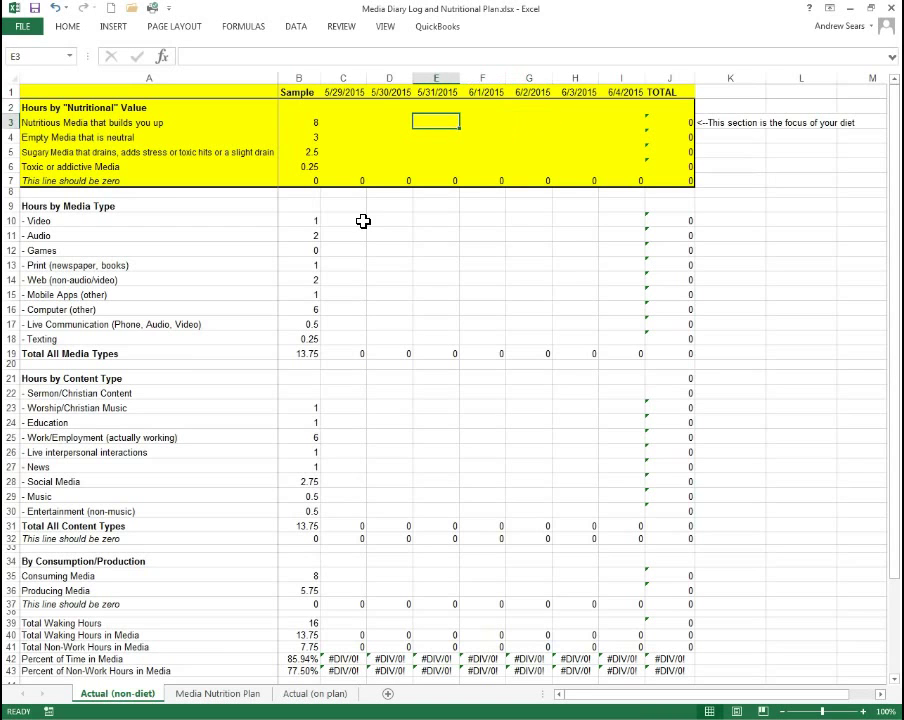
{"action": "left_click", "coordinate": [850, 8]}
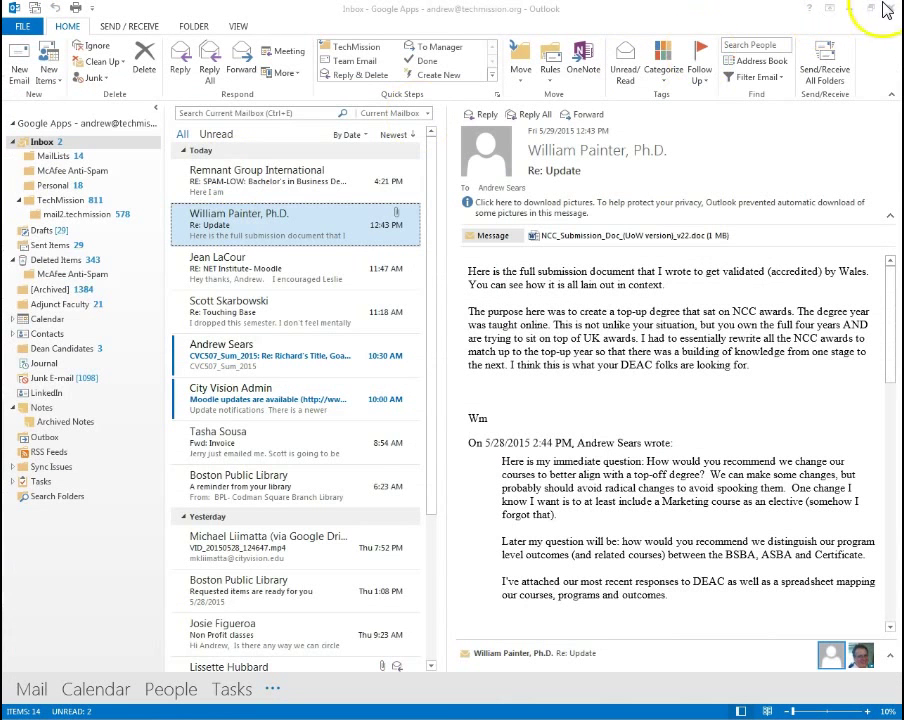
{"action": "left_click", "coordinate": [852, 10]}
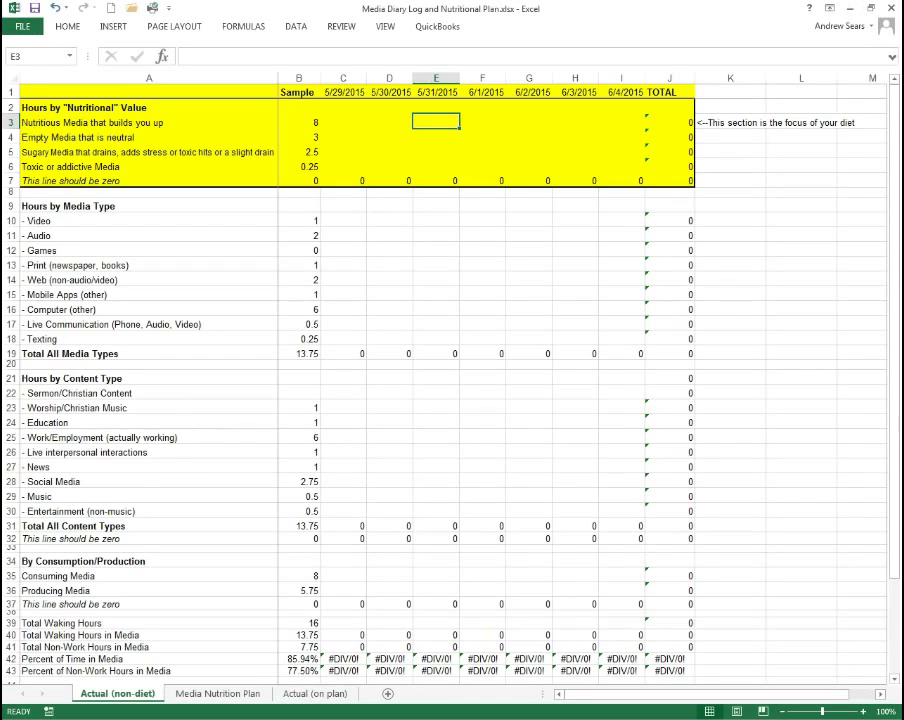
Review the sample hours in the Hours by Media Type section, from video and audio through mobile apps
{"action": "left_click", "coordinate": [312, 248]}
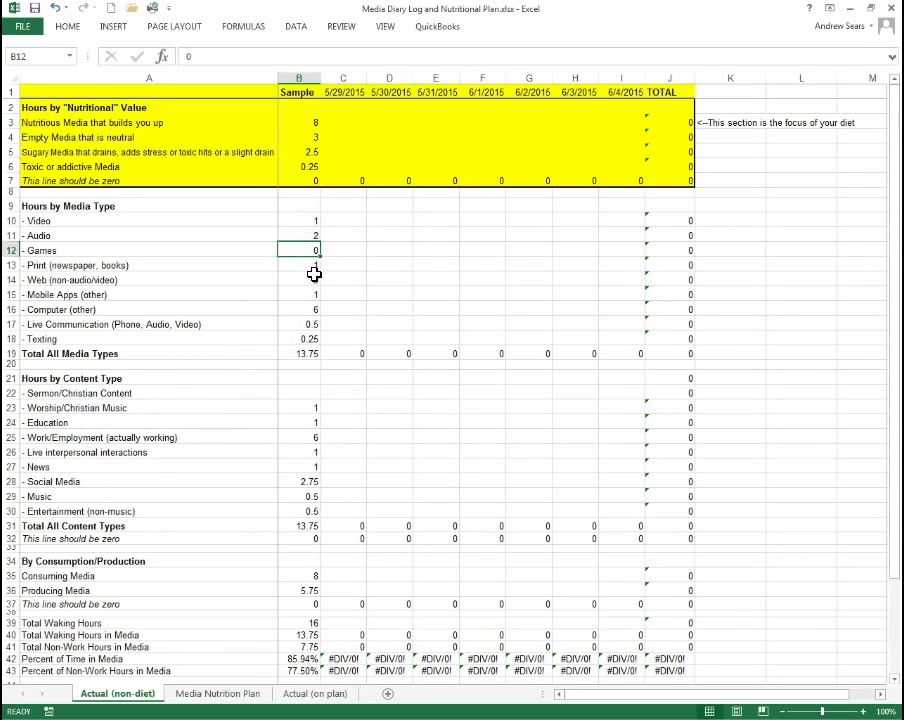
{"action": "key", "text": "Up"}
{"action": "key", "text": "Up"}
{"action": "key", "text": "Right"}
{"action": "key", "text": "Left"}
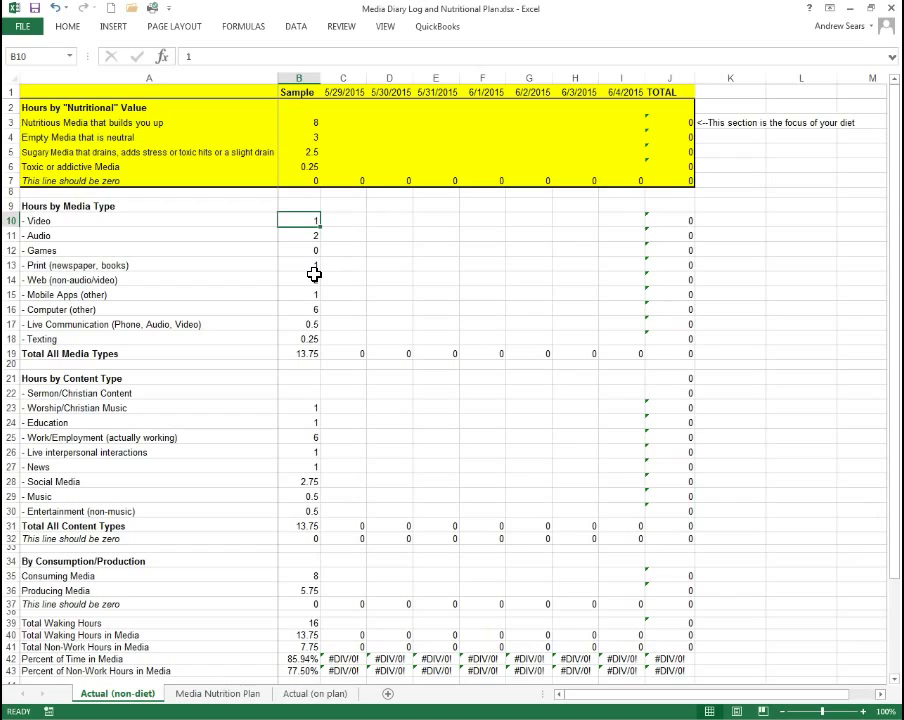
{"action": "key", "text": "Down"}
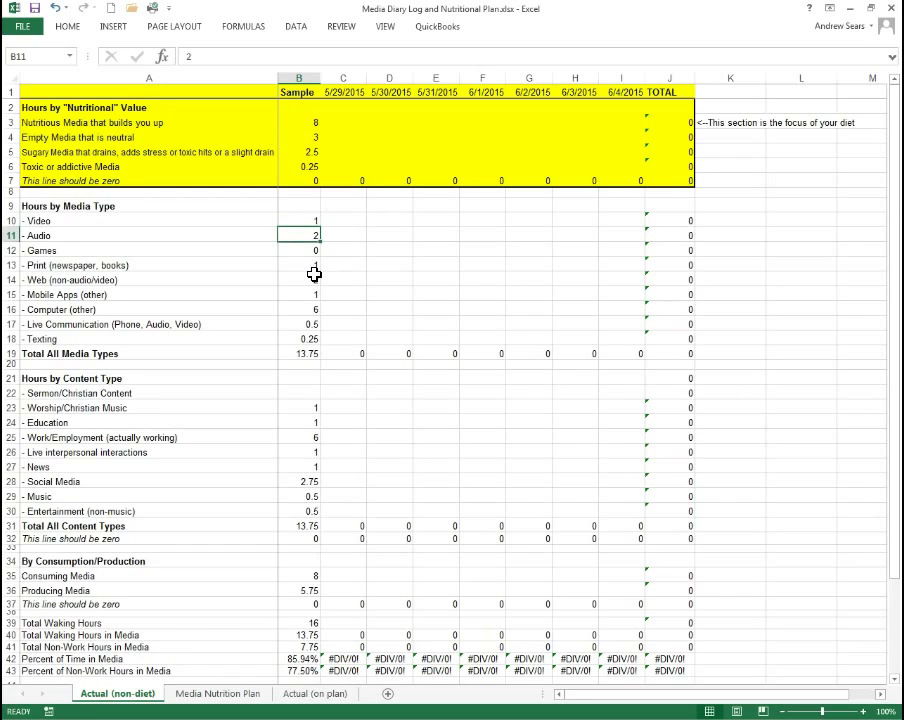
{"action": "key", "text": "Up"}
{"action": "key", "text": "Down"}
{"action": "key", "text": "Down"}
{"action": "key", "text": "Up"}
{"action": "key", "text": "Down"}
{"action": "key", "text": "Down"}
{"action": "key", "text": "Down"}
{"action": "key", "text": "Up"}
{"action": "key", "text": "Down"}
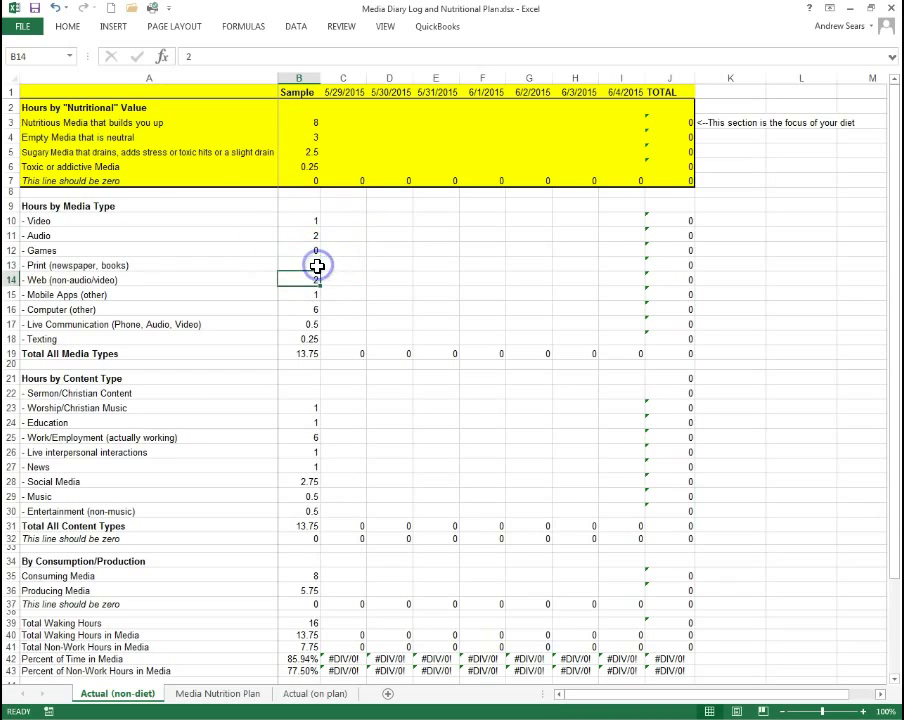
{"action": "key", "text": "Down"}
{"action": "left_click", "coordinate": [95, 207]}
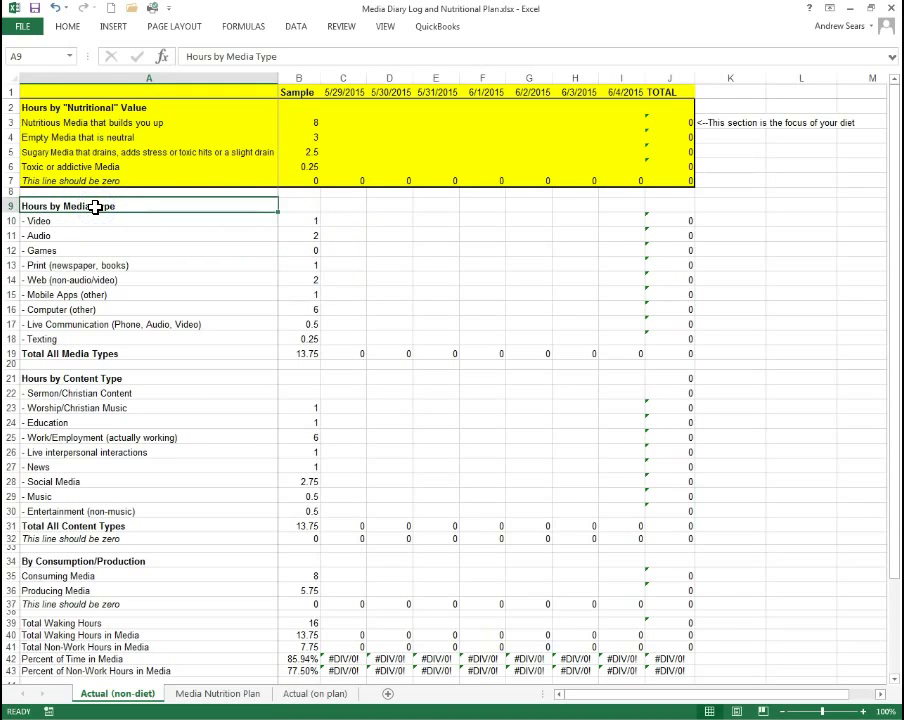
Review the sample hours in the Hours by Content Type section, from sermon content through entertainment
{"action": "left_click", "coordinate": [88, 390]}
{"action": "key", "text": "Tab"}
{"action": "key", "text": "Return"}
{"action": "key", "text": "Tab"}
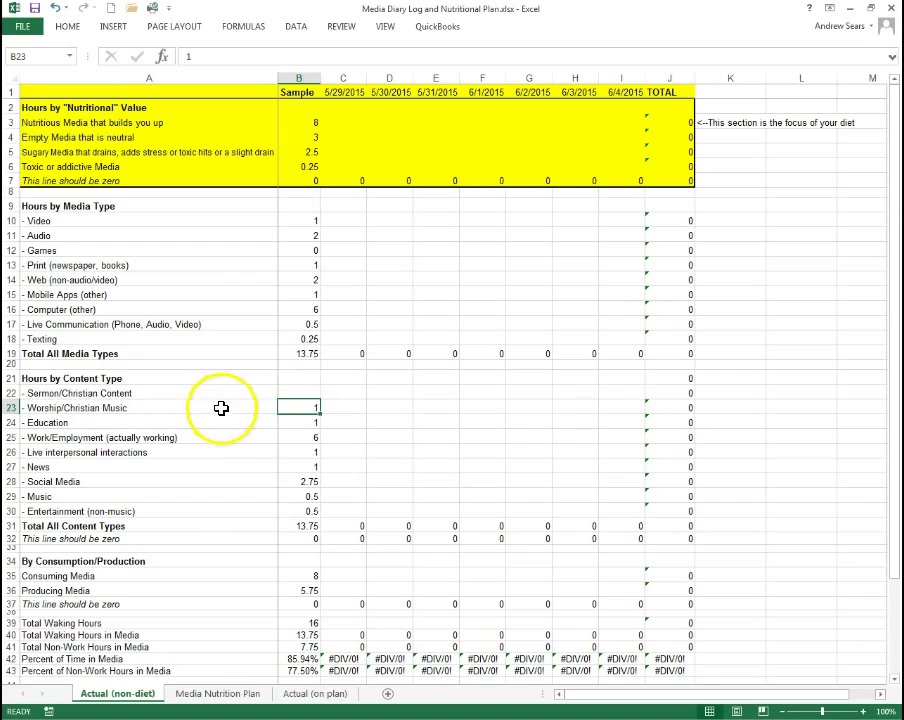
{"action": "left_click", "coordinate": [302, 437]}
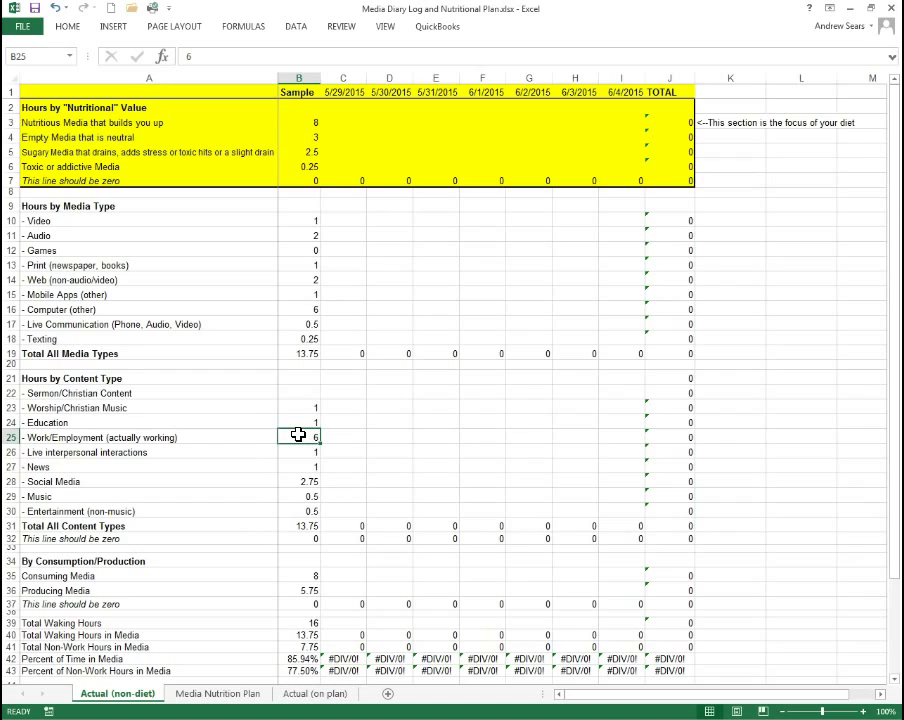
{"action": "key", "text": "Down"}
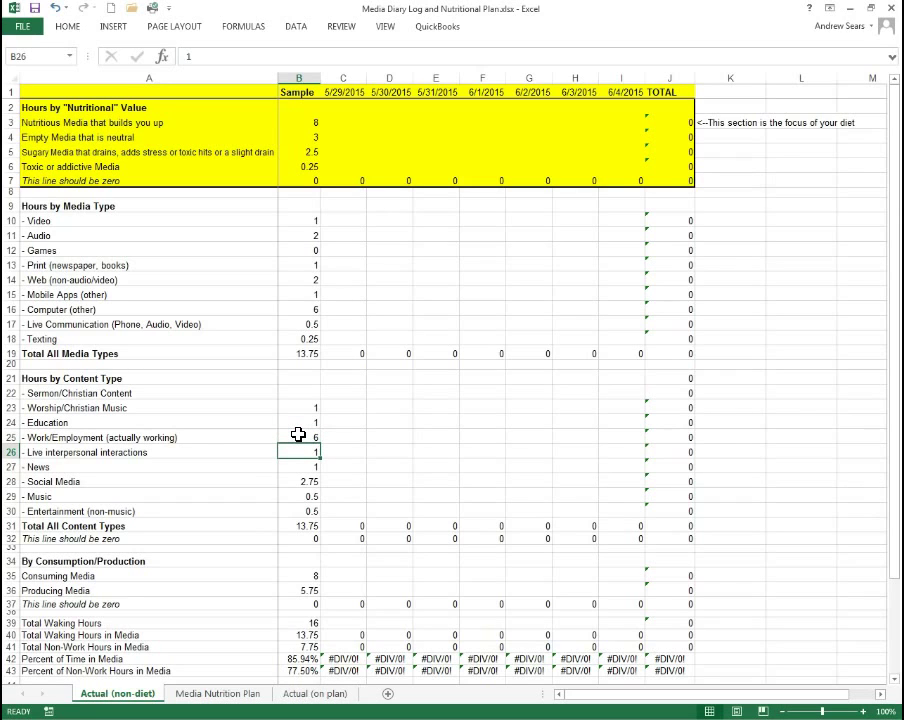
{"action": "key", "text": "Left"}
{"action": "key", "text": "Right"}
{"action": "key", "text": "Left"}
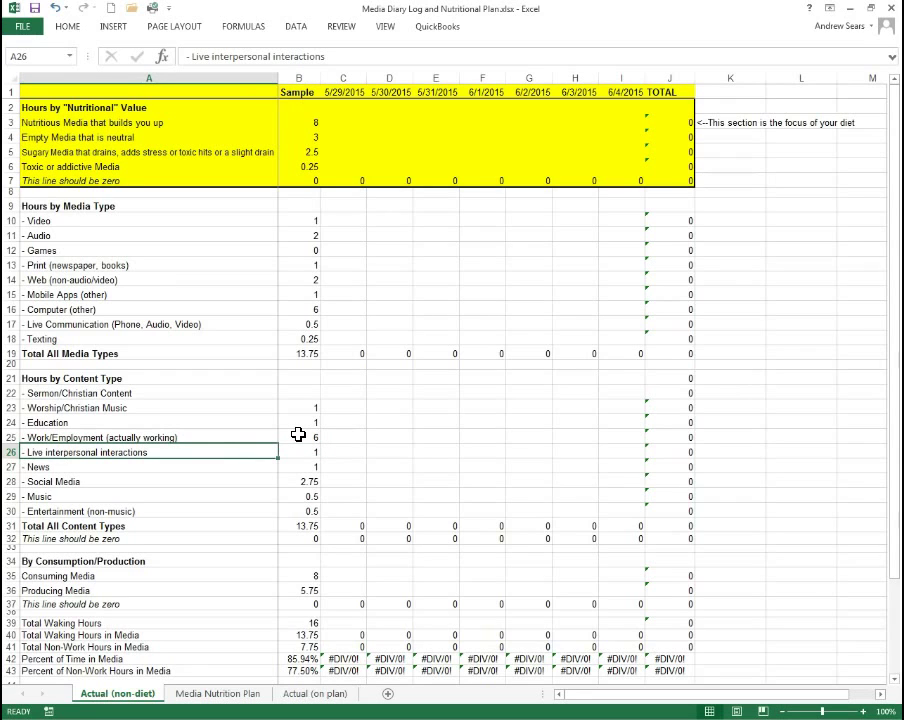
{"action": "key", "text": "Right"}
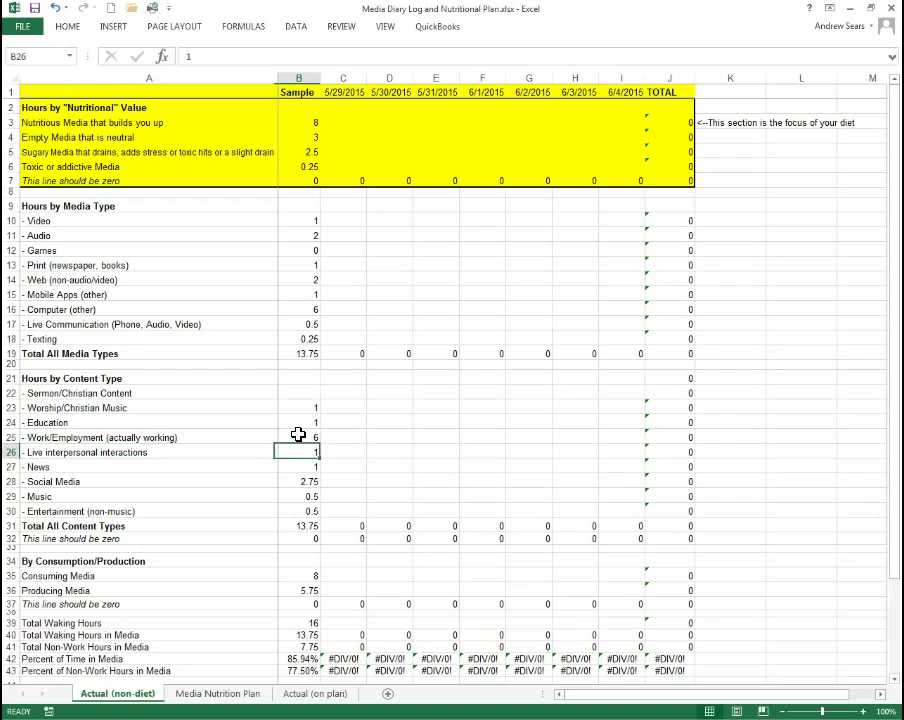
{"action": "key", "text": "Down"}
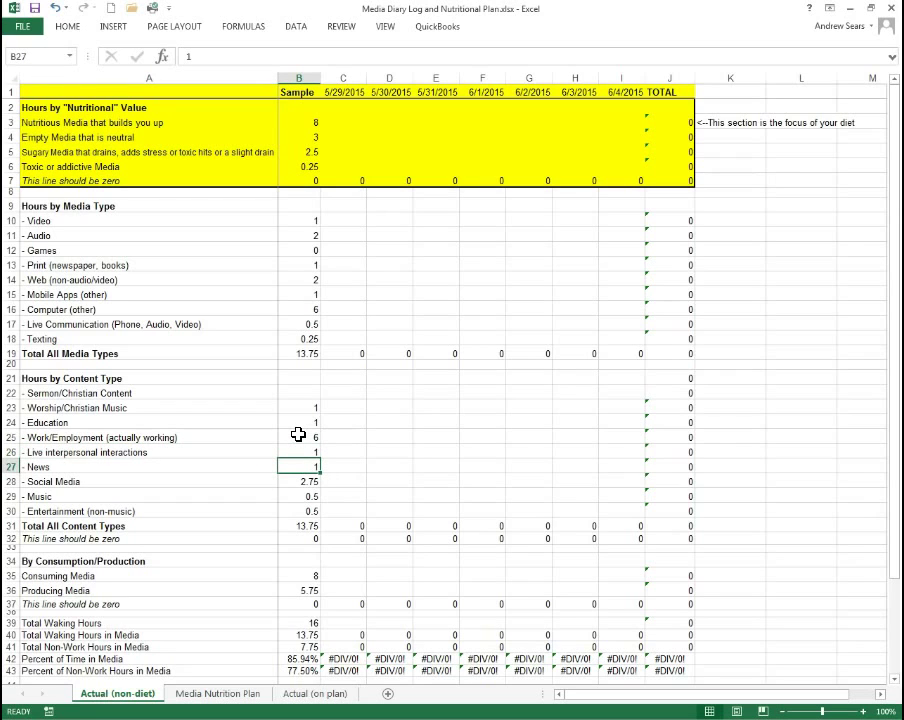
{"action": "key", "text": "Down"}
{"action": "key", "text": "Down"}
{"action": "key", "text": "Down"}
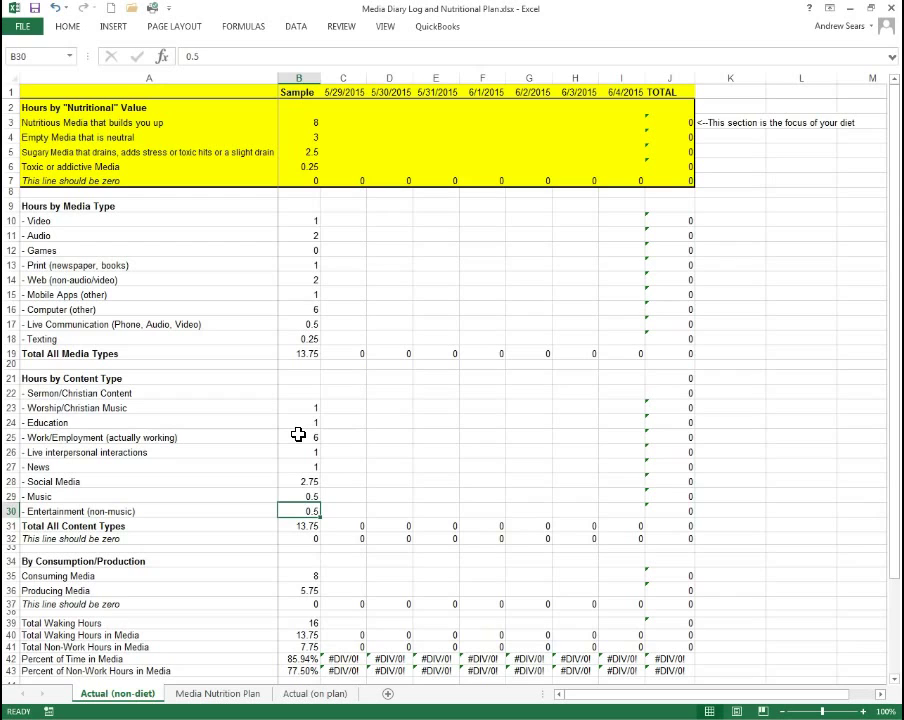
Look at the sample hours for consuming and producing media in the By Consumption/Production section
{"action": "key", "text": "Down"}
{"action": "key", "text": "Down"}
{"action": "key", "text": "Down"}
{"action": "key", "text": "Down"}
{"action": "key", "text": "Down"}
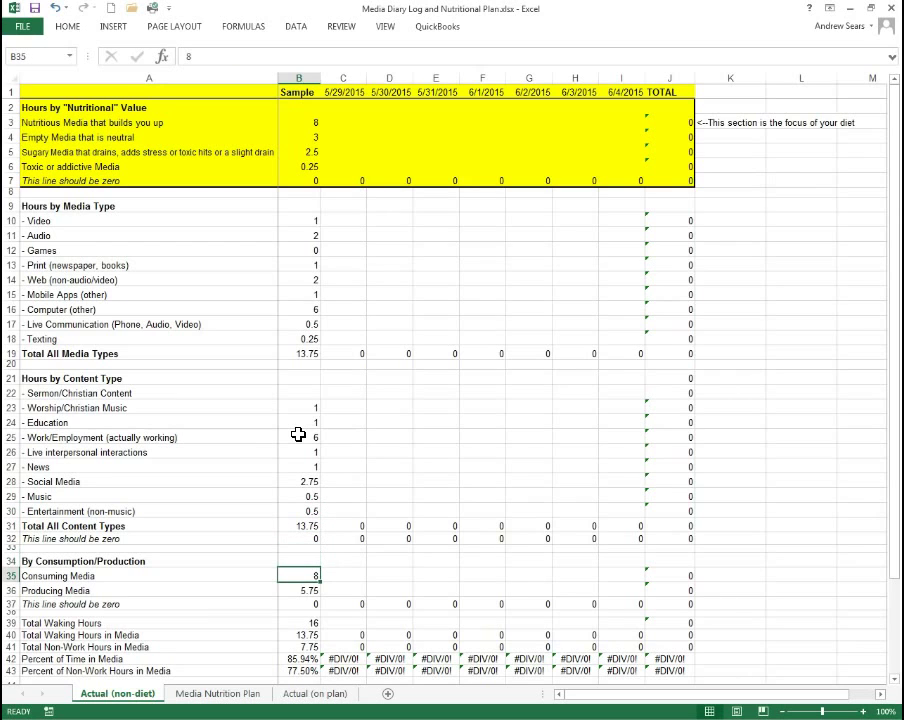
{"action": "key", "text": "Down"}
Examine the sample hours for each nutritional value category, from nutritious media to toxic or addictive media
{"action": "key", "text": "Up"}
{"action": "key", "text": "Up"}
{"action": "key", "text": "Up"}
{"action": "key", "text": "Up"}
{"action": "key", "text": "Up"}
{"action": "key", "text": "Up"}
{"action": "key", "text": "Up"}
{"action": "key", "text": "Up"}
{"action": "key", "text": "Up"}
{"action": "key", "text": "Up"}
{"action": "key", "text": "Up"}
{"action": "key", "text": "Up"}
{"action": "key", "text": "Up"}
{"action": "key", "text": "Up"}
{"action": "key", "text": "Up"}
{"action": "key", "text": "Up"}
{"action": "key", "text": "Up"}
{"action": "key", "text": "Up"}
{"action": "key", "text": "Up"}
{"action": "key", "text": "Up"}
{"action": "key", "text": "Up"}
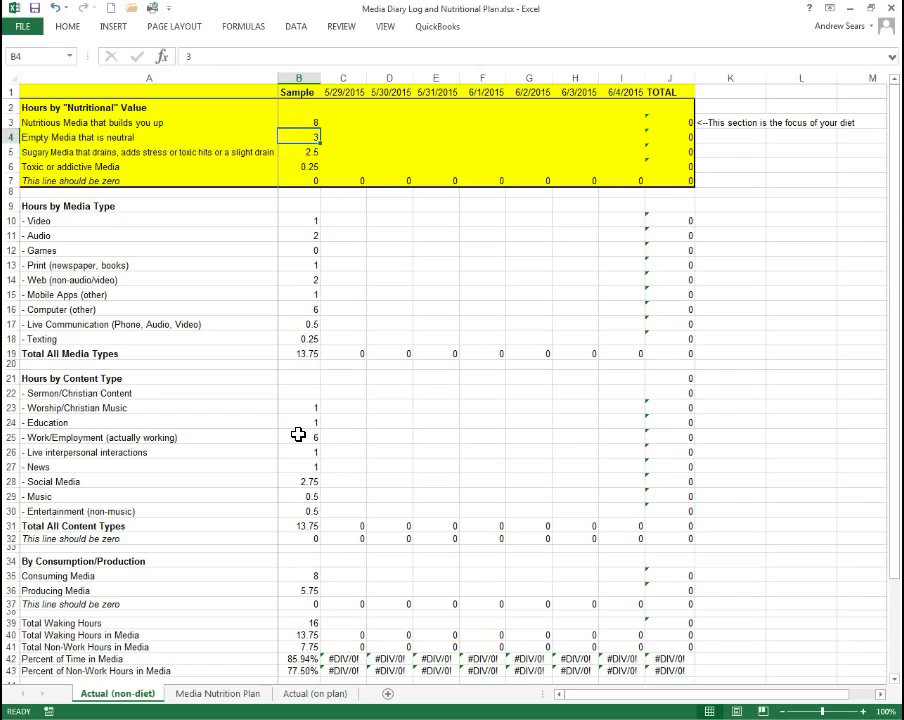
{"action": "key", "text": "Up"}
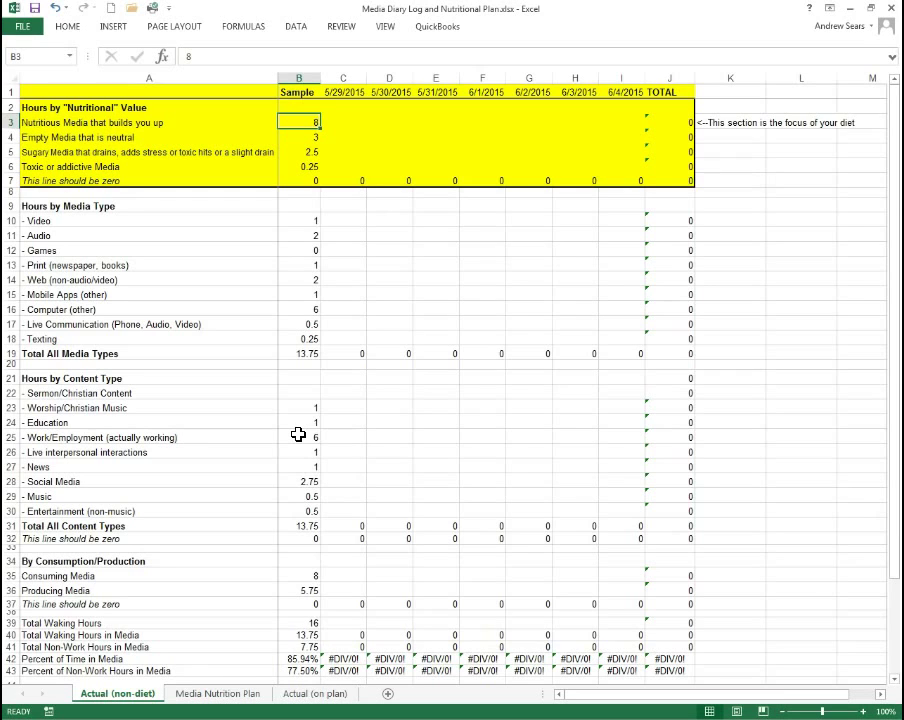
{"action": "key", "text": "Down"}
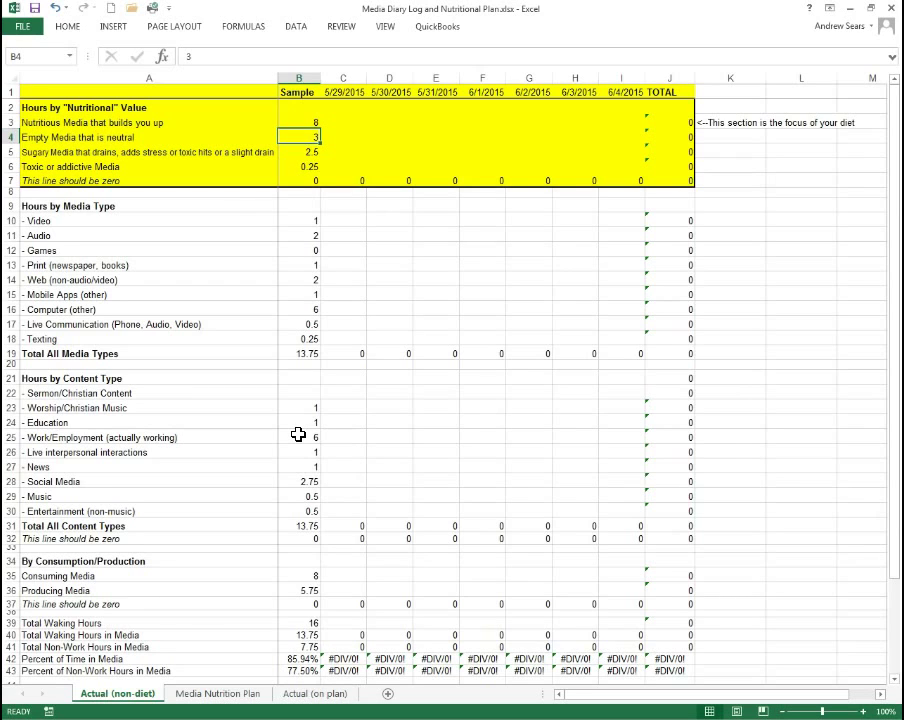
{"action": "key", "text": "Down"}
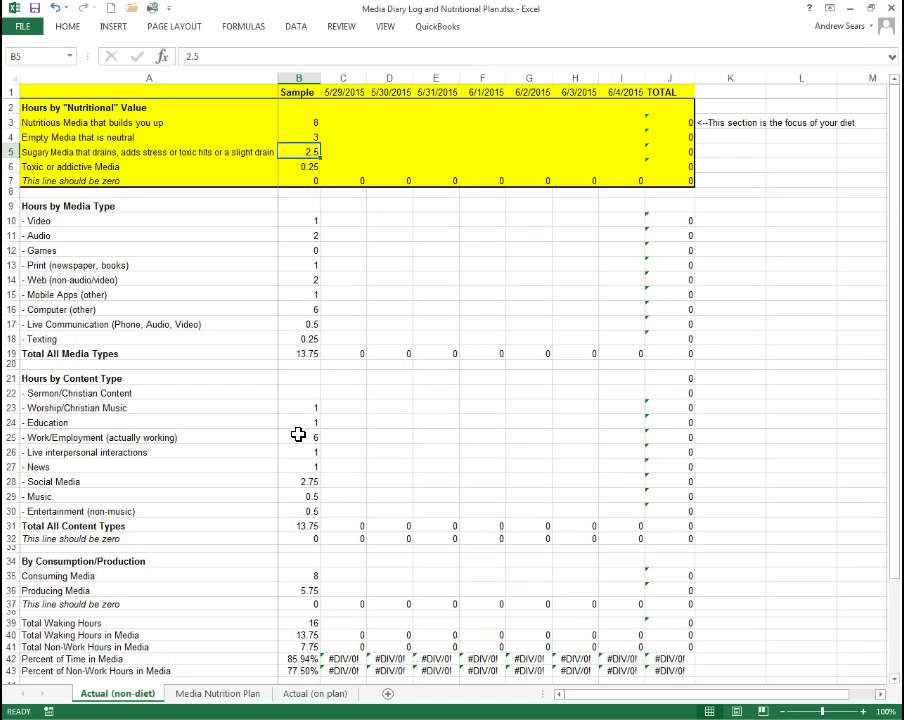
{"action": "key", "text": "Left"}
{"action": "key", "text": "Right"}
{"action": "key", "text": "Down"}
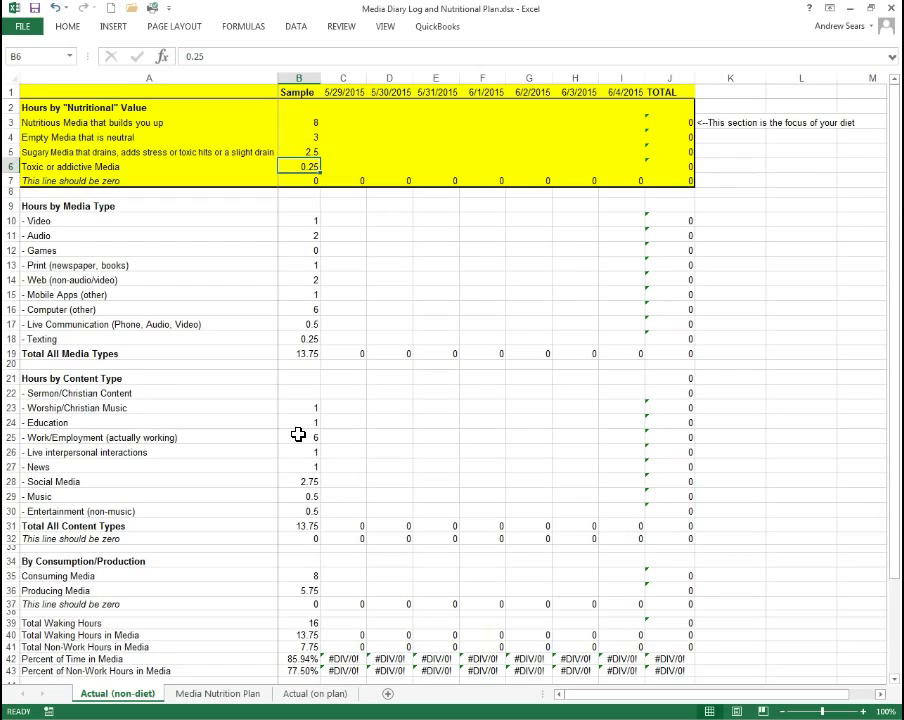
Inspect the Sample column's zero-check formula beneath the nutritional value categories
{"action": "key", "text": "Down"}
{"action": "key", "text": "Up"}
{"action": "key", "text": "Up"}
{"action": "key", "text": "Up"}
{"action": "key", "text": "Up"}
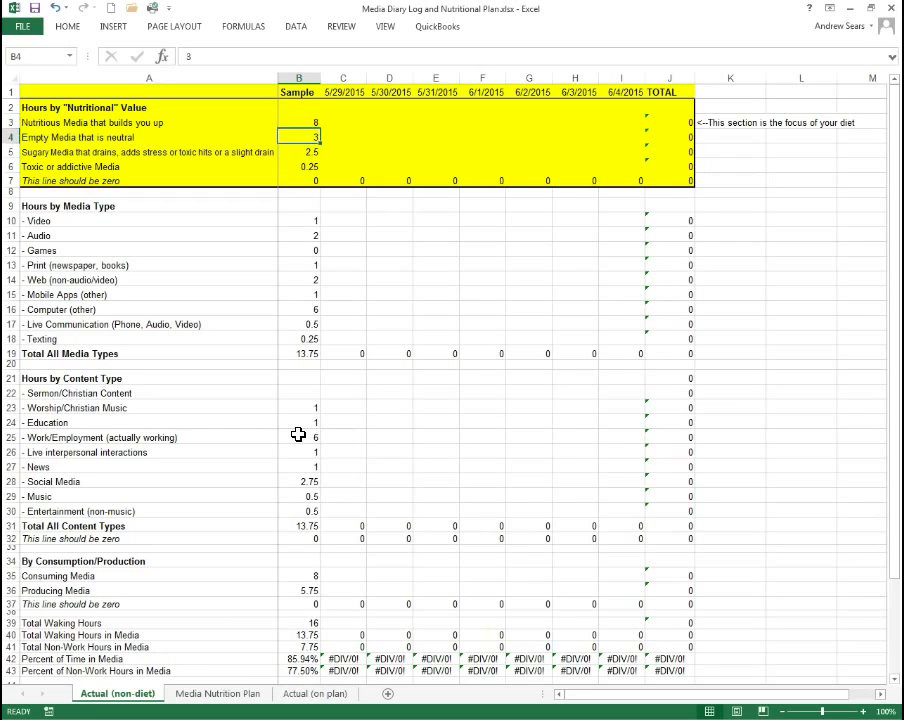
{"action": "key", "text": "Down"}
{"action": "key", "text": "Down"}
{"action": "key", "text": "Down"}
{"action": "key", "text": "Down"}
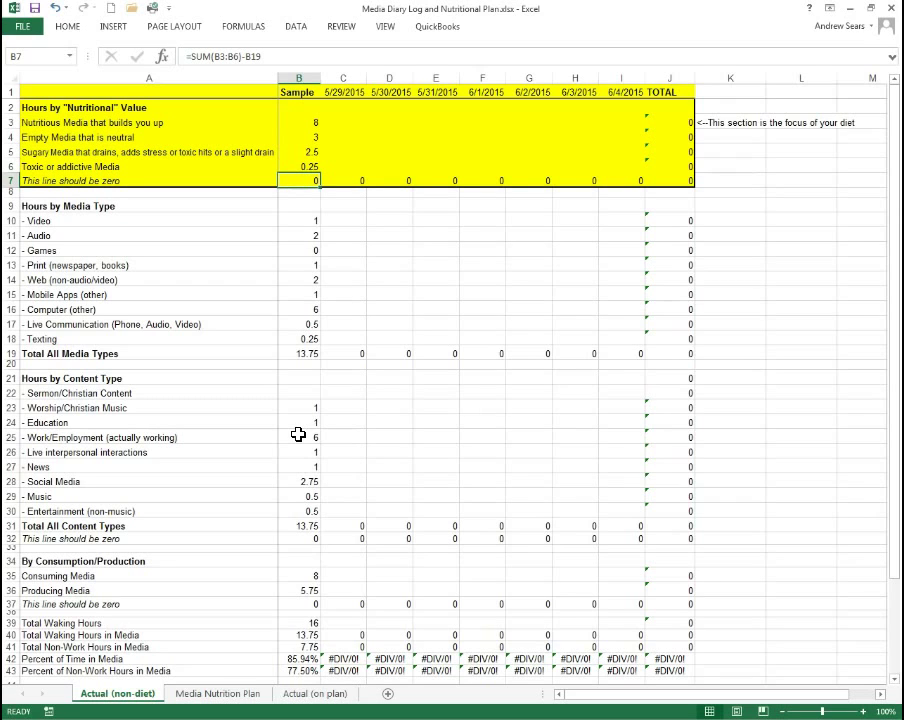
Compare the Sample column's totals for all media types and all content types
{"action": "key", "text": "Down"}
{"action": "key", "text": "Down"}
{"action": "key", "text": "Down"}
{"action": "key", "text": "Down"}
{"action": "key", "text": "Down"}
{"action": "key", "text": "Down"}
{"action": "key", "text": "Down"}
{"action": "key", "text": "Down"}
{"action": "key", "text": "Down"}
{"action": "key", "text": "Down"}
{"action": "key", "text": "Down"}
{"action": "key", "text": "Down"}
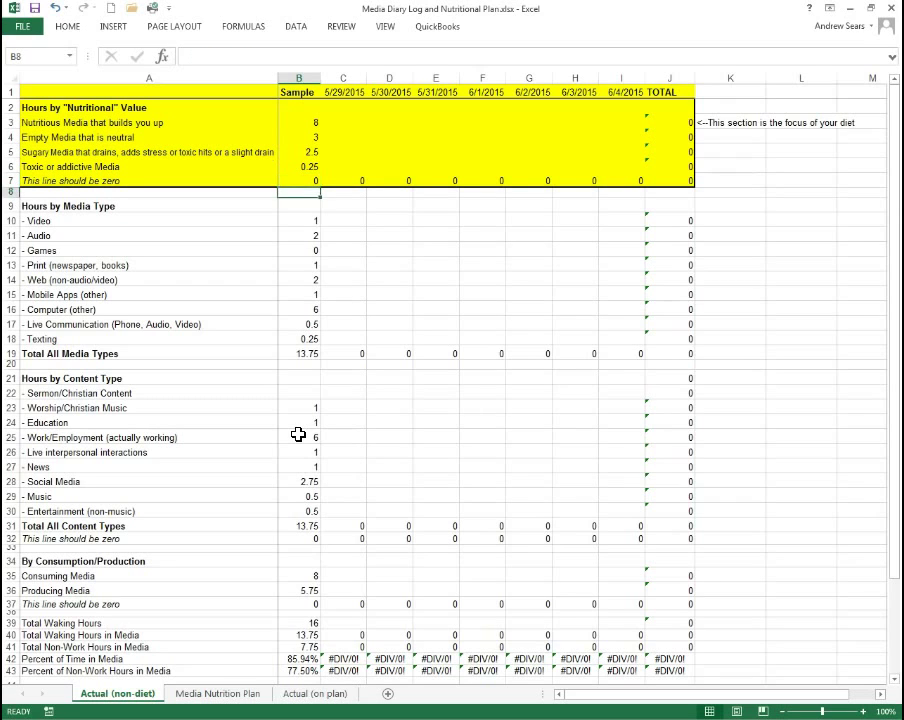
{"action": "key", "text": "Down"}
{"action": "key", "text": "Down"}
{"action": "key", "text": "Down"}
{"action": "key", "text": "Down"}
{"action": "key", "text": "Down"}
{"action": "key", "text": "Down"}
{"action": "key", "text": "Down"}
{"action": "key", "text": "Down"}
{"action": "key", "text": "Down"}
{"action": "key", "text": "Down"}
{"action": "key", "text": "Down"}
{"action": "key", "text": "Down"}
{"action": "key", "text": "Down"}
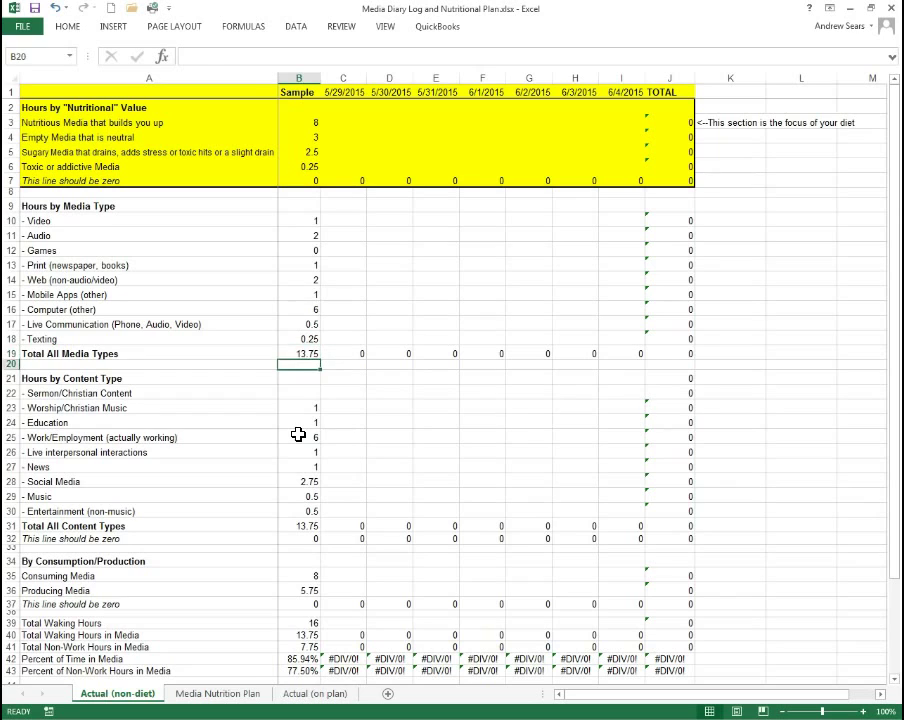
{"action": "key", "text": "Up"}
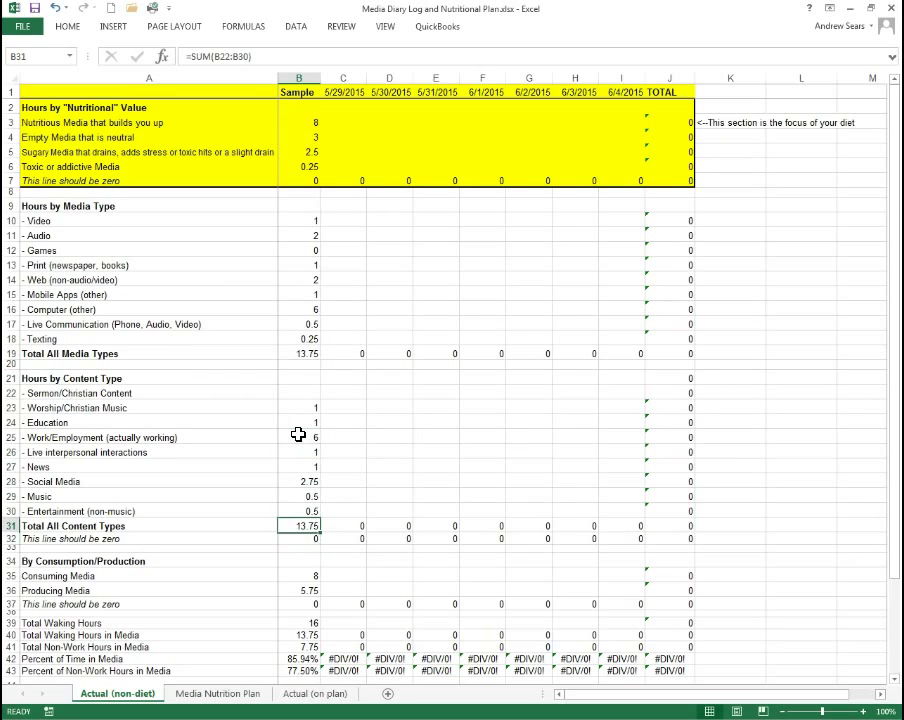
{"action": "key", "text": "Left"}
{"action": "key", "text": "Right"}
{"action": "key", "text": "Up"}
{"action": "key", "text": "Up"}
{"action": "key", "text": "Up"}
{"action": "key", "text": "Up"}
{"action": "key", "text": "Up"}
{"action": "key", "text": "Up"}
{"action": "key", "text": "Up"}
{"action": "key", "text": "Up"}
{"action": "key", "text": "Up"}
{"action": "key", "text": "Up"}
{"action": "key", "text": "Up"}
{"action": "key", "text": "Up"}
{"action": "key", "text": "Up"}
Inspect the zero-check row below the Total All Content Types row
{"action": "key", "text": "Down"}
{"action": "key", "text": "Down"}
{"action": "key", "text": "Down"}
{"action": "key", "text": "Down"}
{"action": "key", "text": "Down"}
{"action": "key", "text": "Down"}
{"action": "key", "text": "Down"}
{"action": "key", "text": "Down"}
{"action": "key", "text": "Down"}
{"action": "key", "text": "Down"}
{"action": "key", "text": "Down"}
{"action": "key", "text": "Down"}
{"action": "key", "text": "Down"}
{"action": "key", "text": "Down"}
{"action": "key", "text": "Down"}
{"action": "key", "text": "Down"}
{"action": "key", "text": "Down"}
{"action": "key", "text": "Up"}
{"action": "key", "text": "Up"}
{"action": "key", "text": "Up"}
{"action": "key", "text": "Up"}
{"action": "key", "text": "Down"}
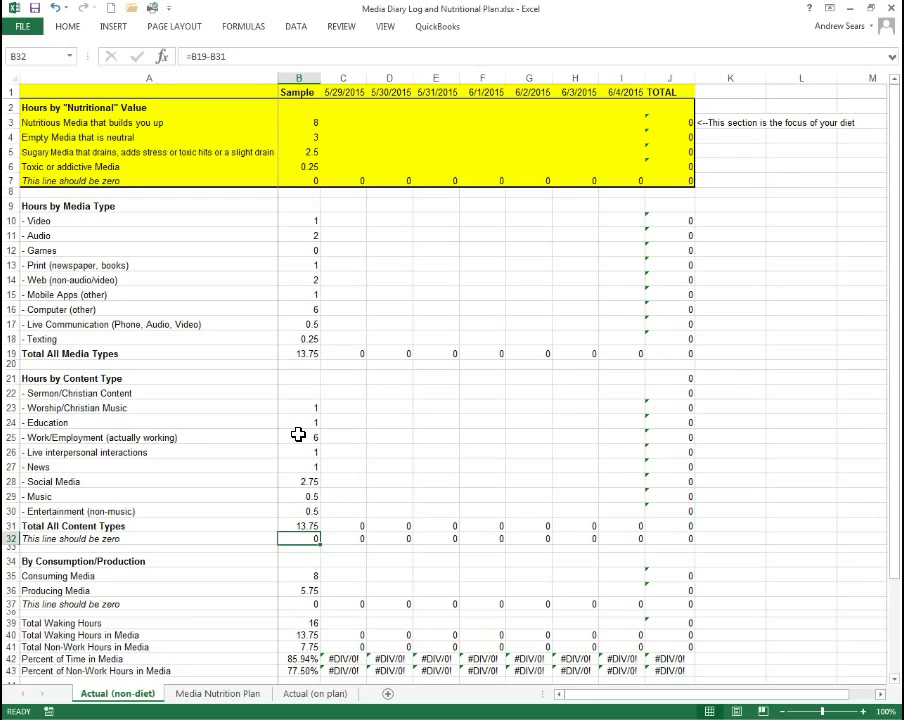
{"action": "key", "text": "Left"}
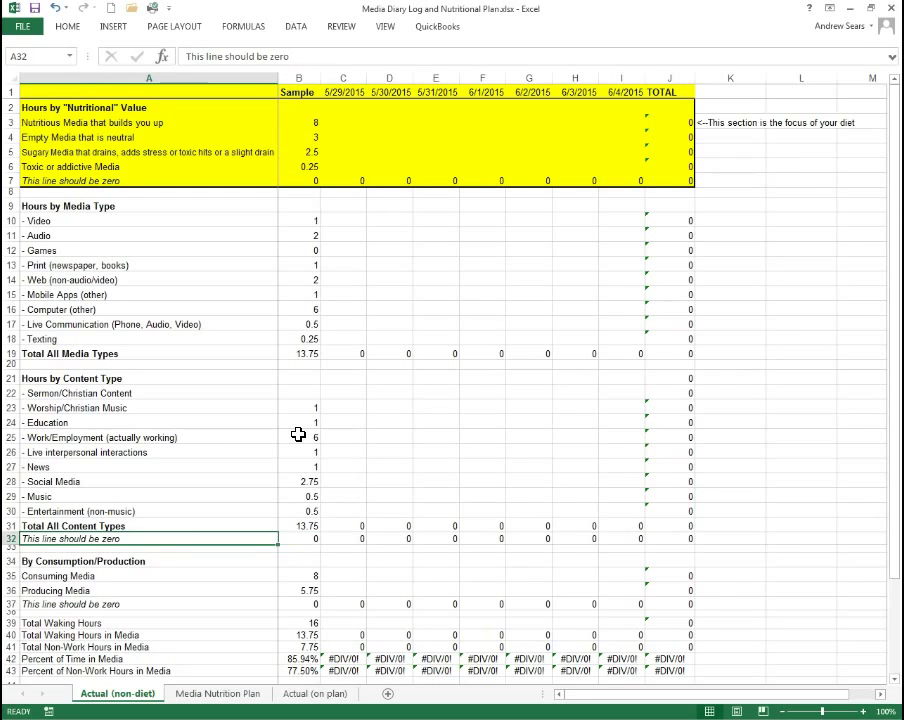
Inspect the Sample column's zero-check formula that compares total media types with total content types
{"action": "key", "text": "Right"}
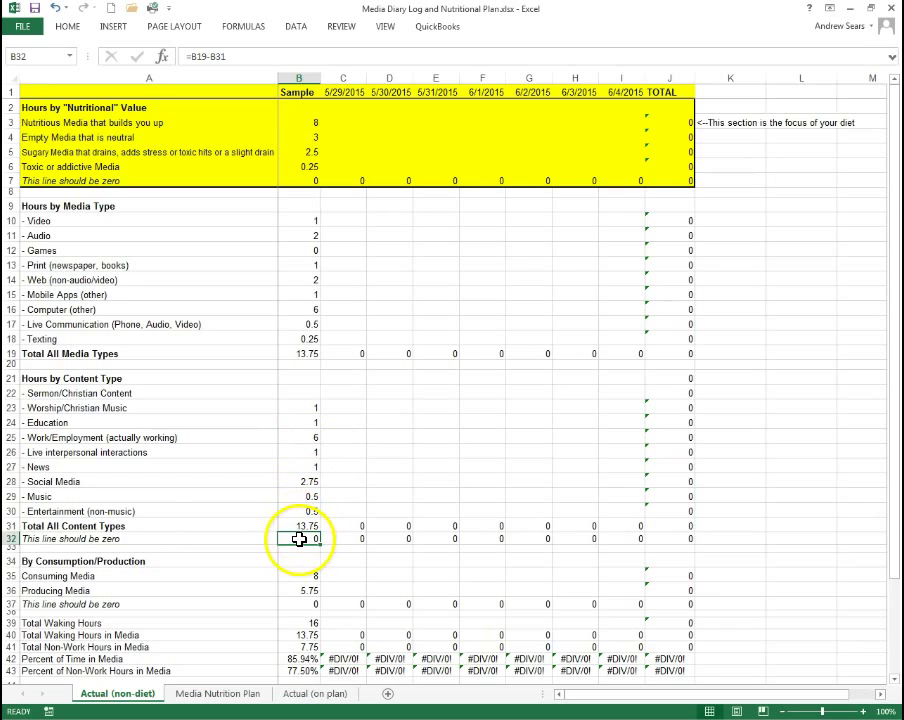
{"action": "left_click", "coordinate": [150, 538]}
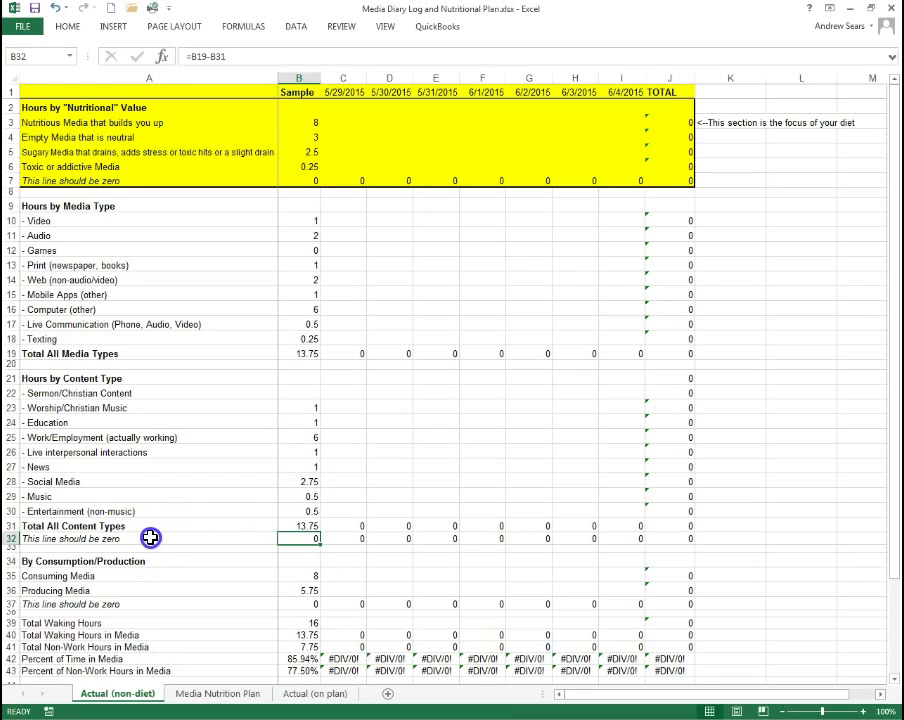
{"action": "key", "text": "Right"}
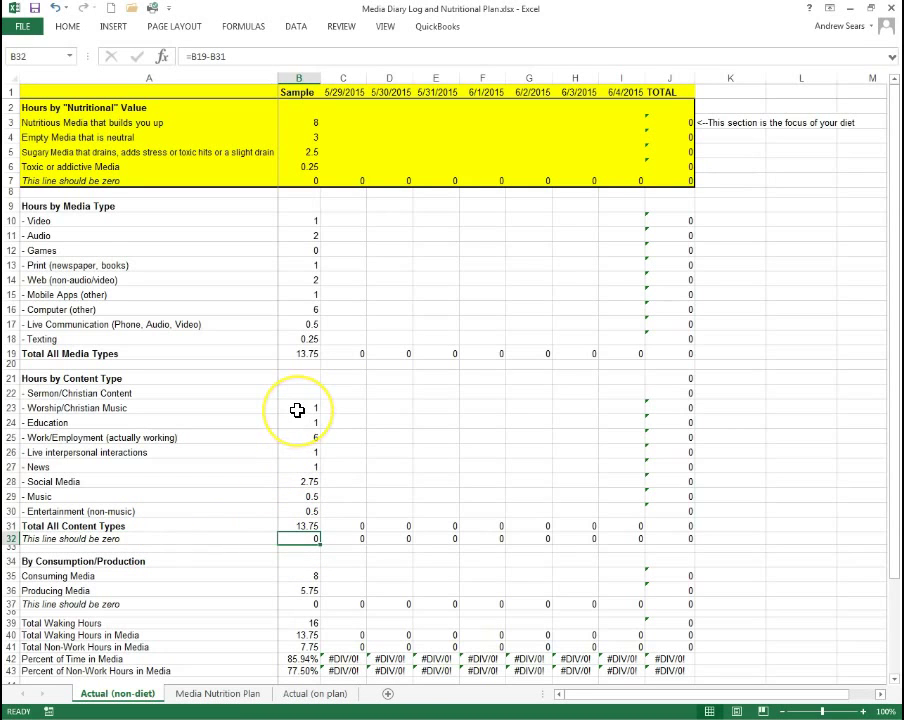
{"action": "scroll", "coordinate": [297, 410], "scroll_direction": "down", "scroll_amount": 1}
{"action": "scroll", "coordinate": [297, 410], "scroll_direction": "up", "scroll_amount": 1}
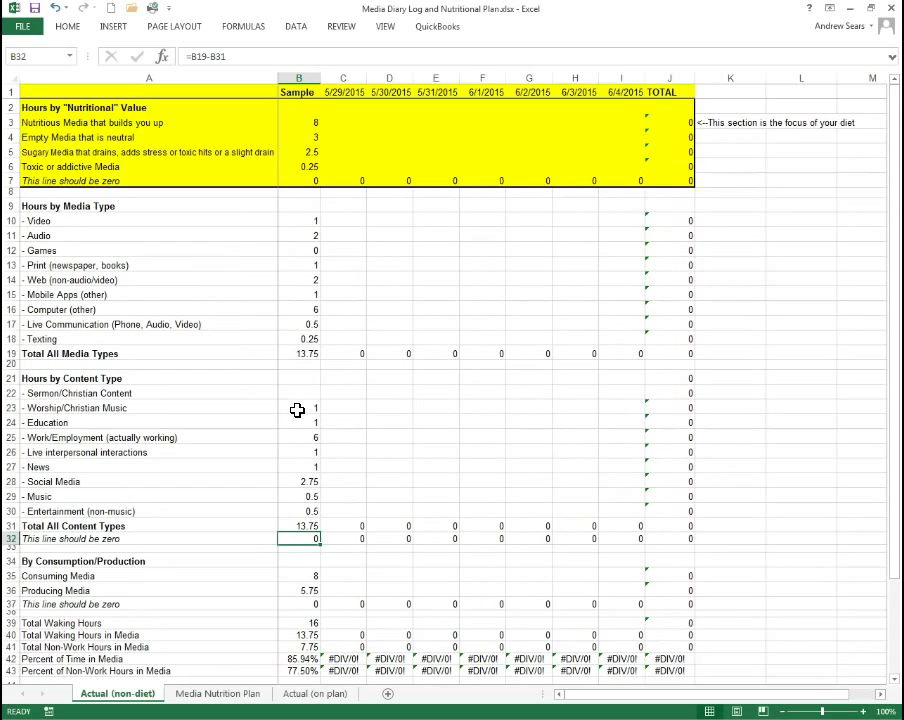
Examine the Sample column's hours for consuming media and producing media
{"action": "key", "text": "Down"}
{"action": "key", "text": "Down"}
{"action": "key", "text": "Down"}
{"action": "key", "text": "Down"}
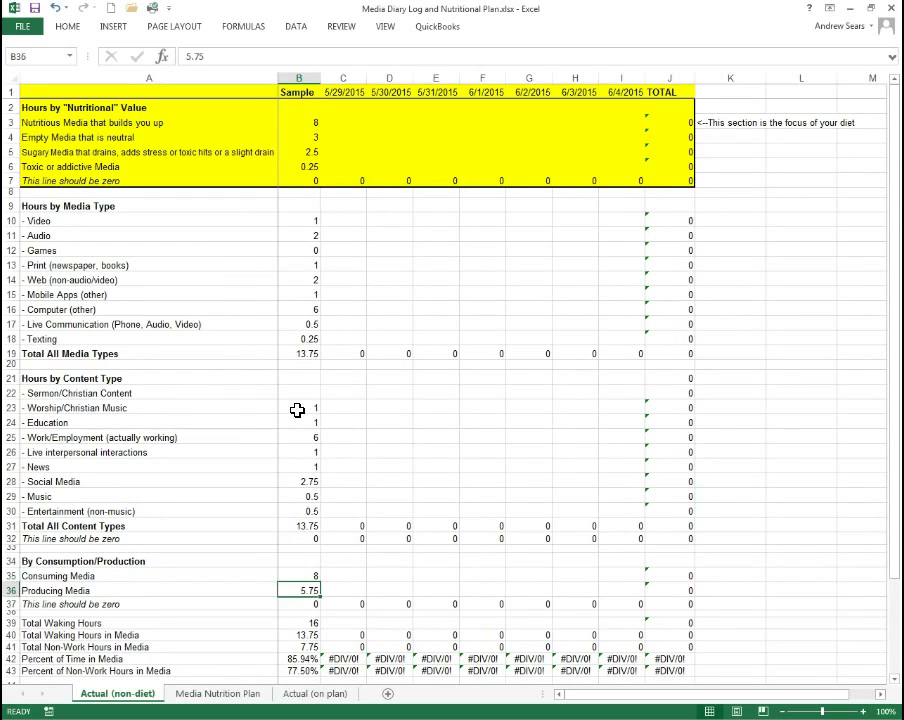
{"action": "key", "text": "Left"}
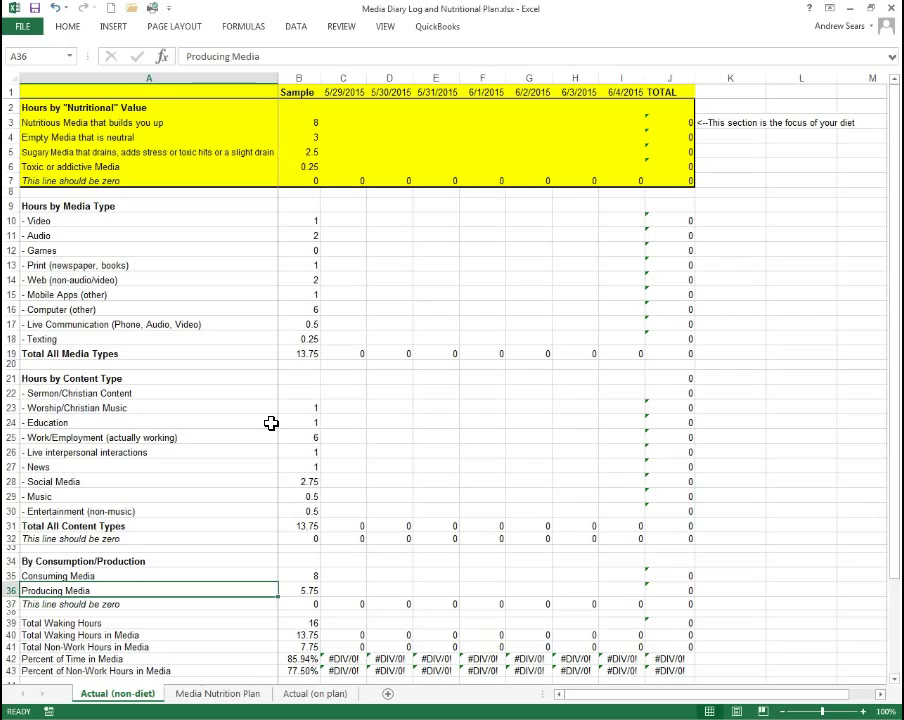
{"action": "key", "text": "Right"}
{"action": "key", "text": "Down"}
{"action": "key", "text": "Up"}
{"action": "key", "text": "Left"}
{"action": "key", "text": "Right"}
{"action": "key", "text": "Left"}
Examine the Sample column's Total Waking Hours and Total Waking Hours in Media entries
{"action": "key", "text": "Down"}
{"action": "key", "text": "Down"}
{"action": "key", "text": "Down"}
{"action": "key", "text": "Down"}
{"action": "key", "text": "Down"}
{"action": "key", "text": "Down"}
{"action": "key", "text": "Up"}
{"action": "key", "text": "Up"}
{"action": "key", "text": "Up"}
{"action": "key", "text": "Down"}
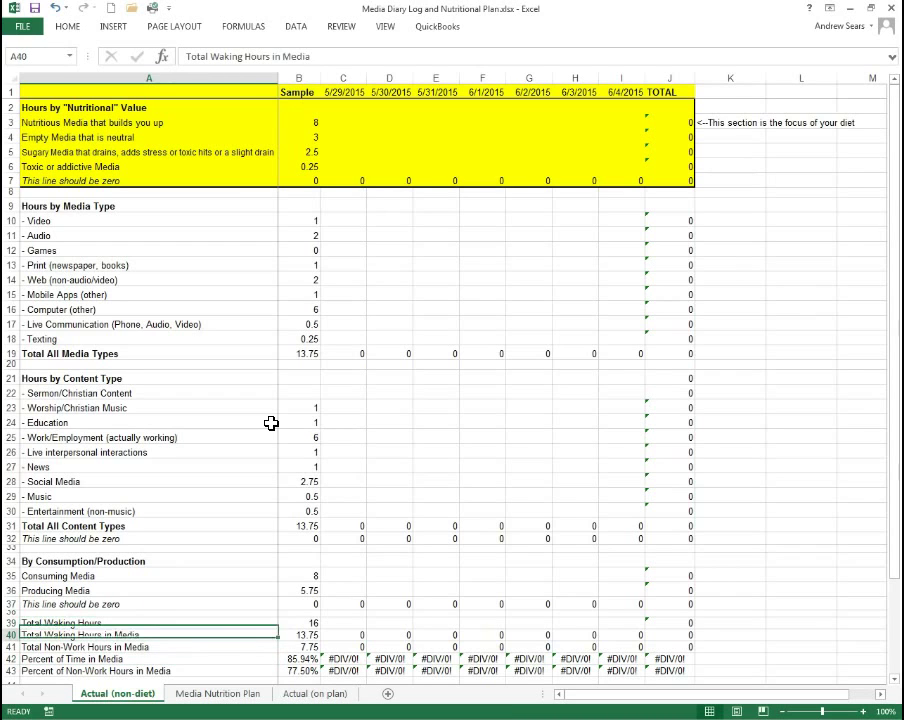
{"action": "key", "text": "Right"}
{"action": "key", "text": "Up"}
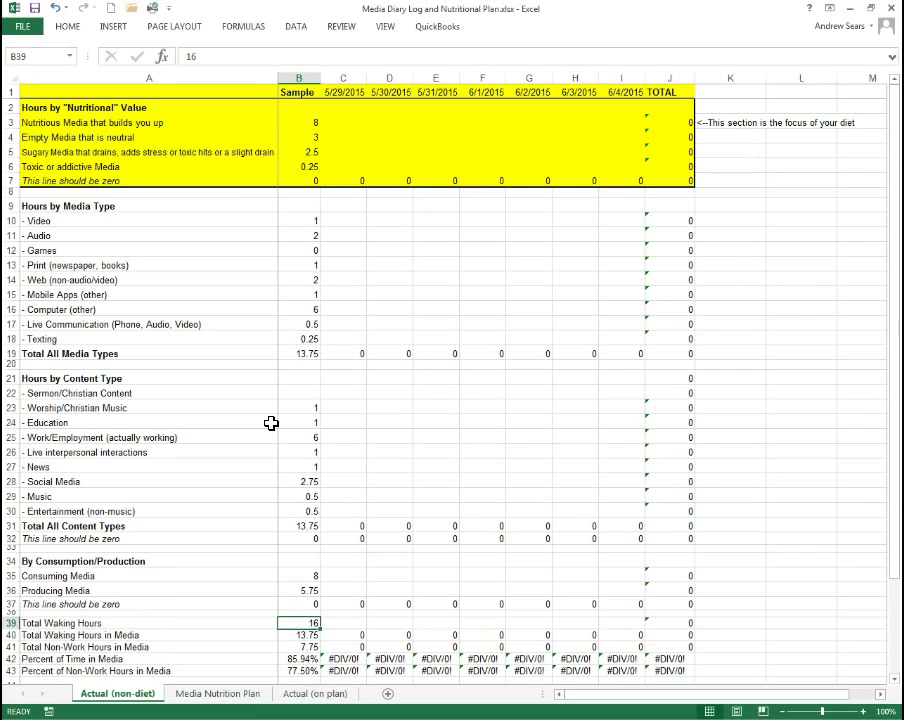
{"action": "key", "text": "Down"}
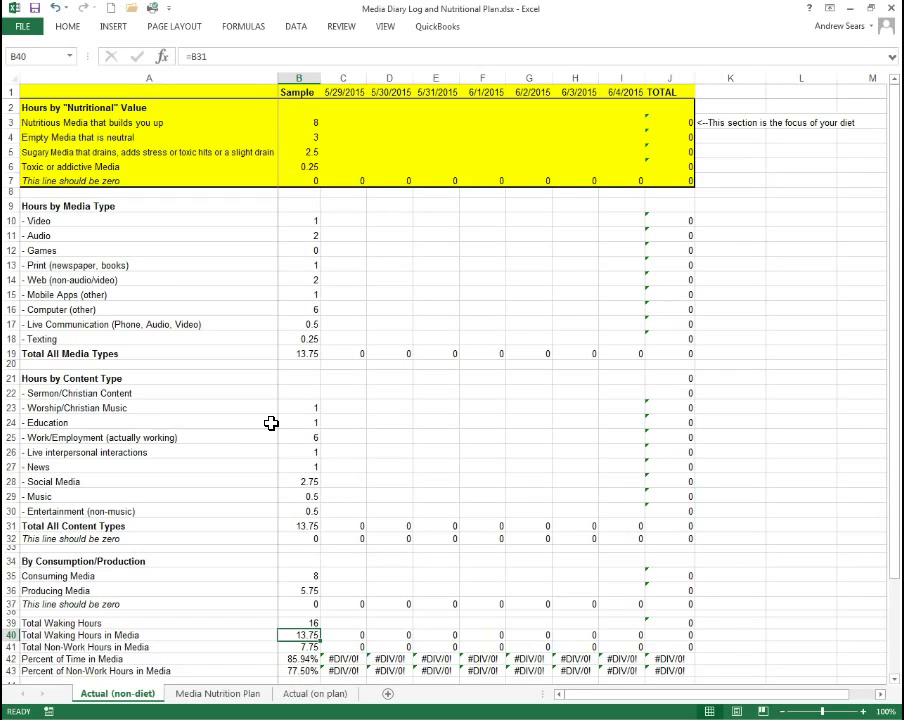
{"action": "key", "text": "Down"}
{"action": "key", "text": "Up"}
{"action": "key", "text": "Up"}
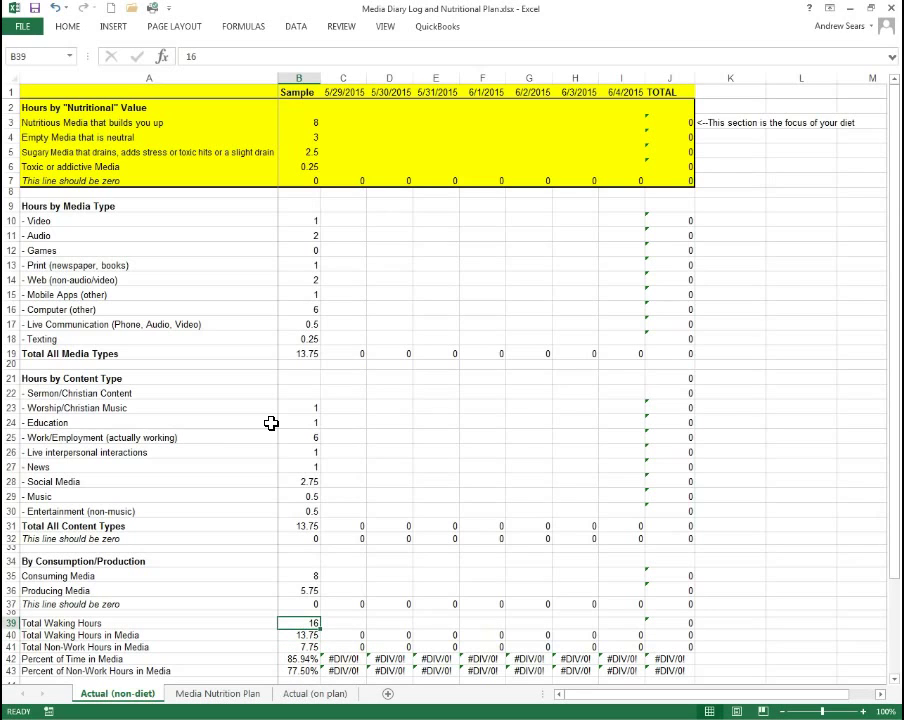
Inspect which cells the Sample column's Total Non-Work Hours in Media formula references, leaving the formula as it is
{"action": "key", "text": "Down"}
{"action": "key", "text": "Down"}
{"action": "key", "text": "Down"}
{"action": "key", "text": "Down"}
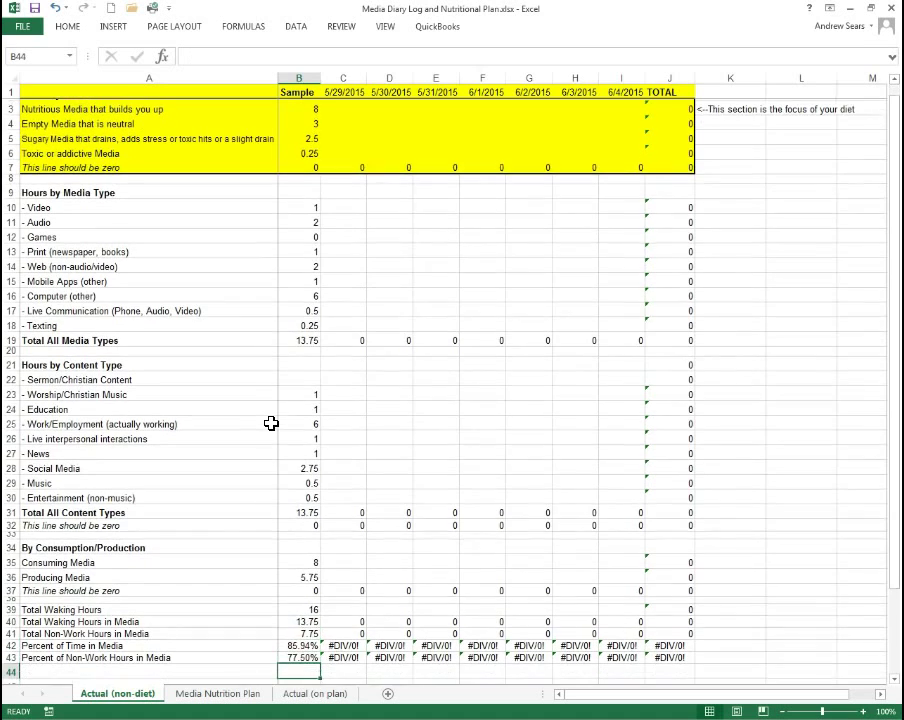
{"action": "key", "text": "Up"}
{"action": "key", "text": "Up"}
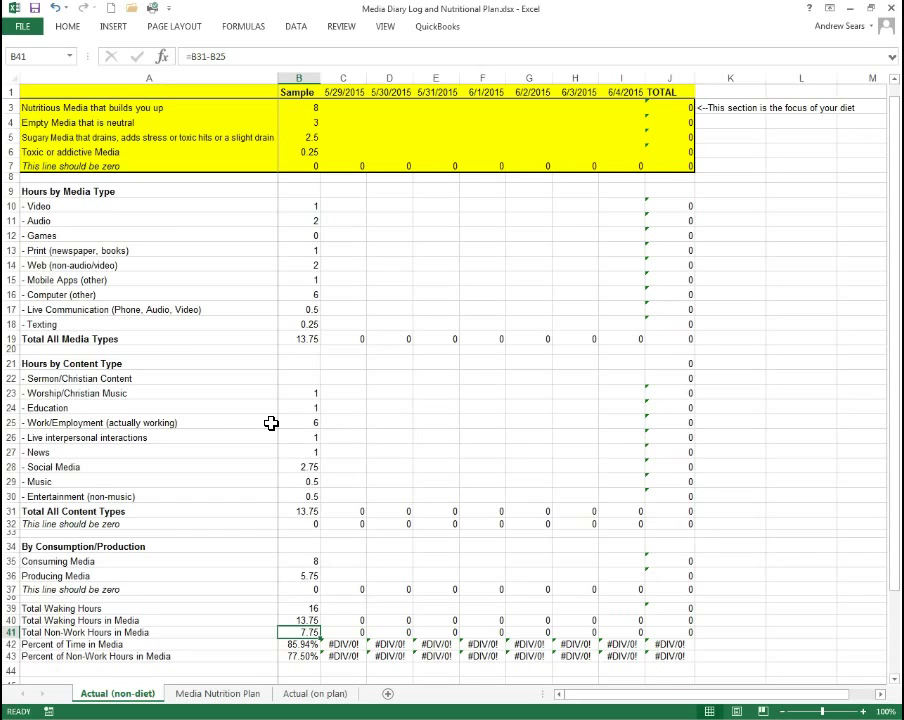
{"action": "key", "text": "F2"}
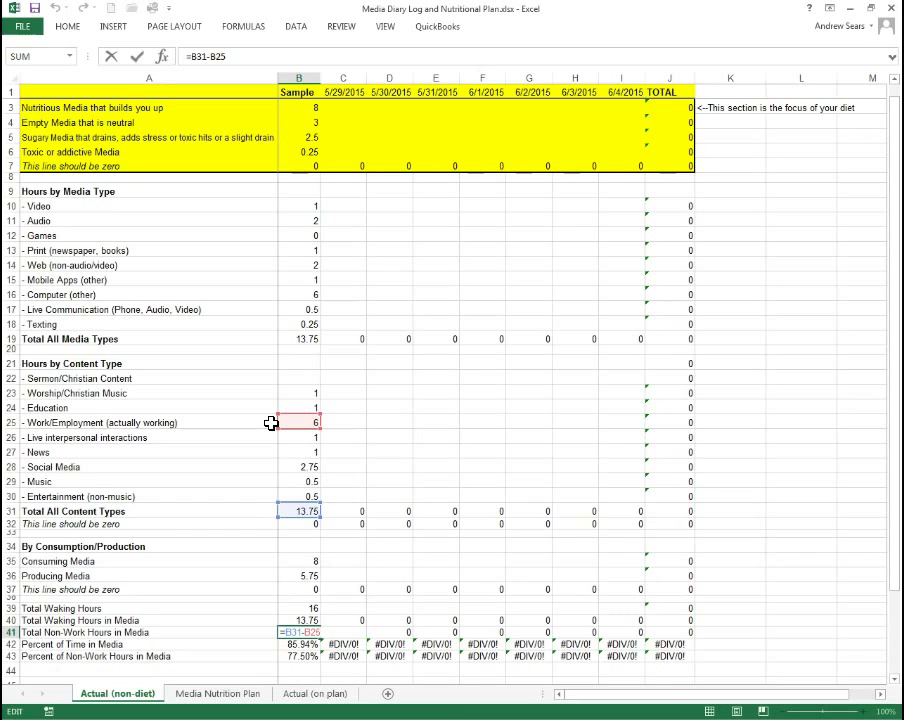
{"action": "key", "text": "Escape"}
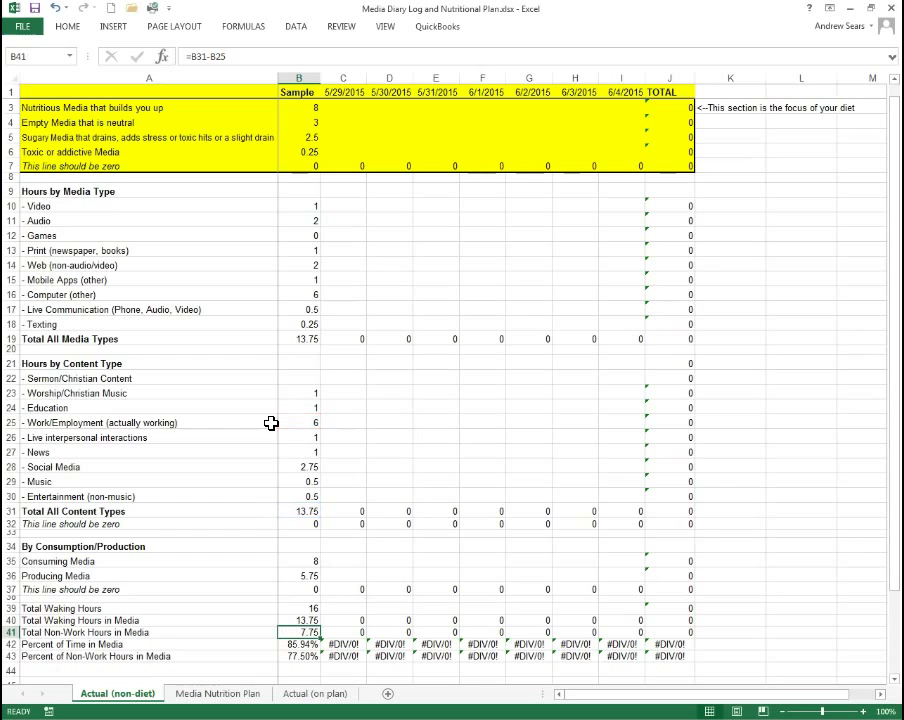
{"action": "key", "text": "F2"}
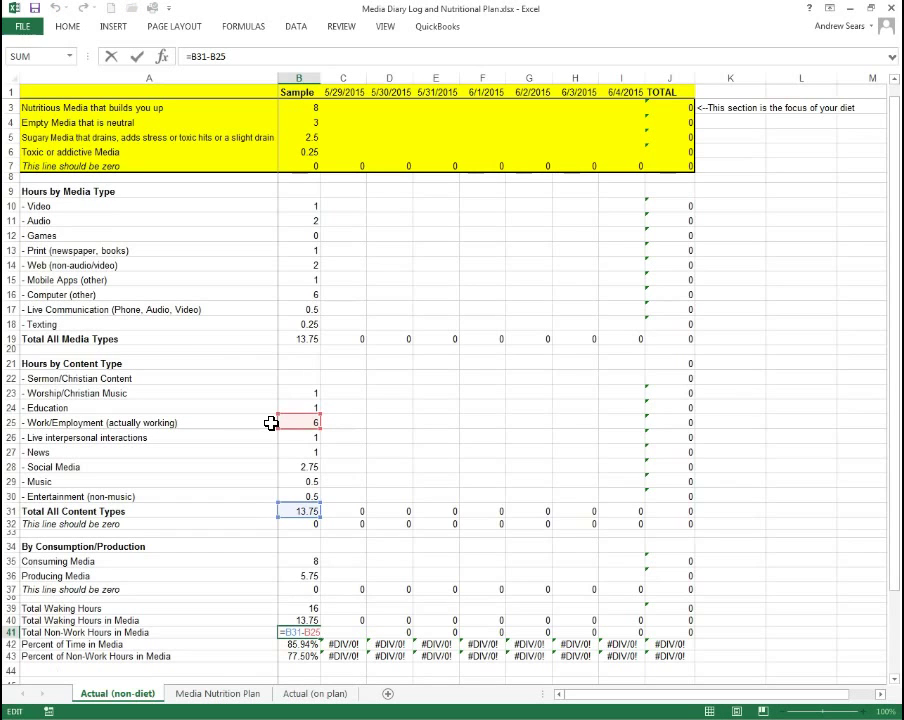
{"action": "key", "text": "Escape"}
{"action": "key", "text": "Right"}
{"action": "key", "text": "Left"}
Inspect the Sample column's formulas for Percent of Time in Media and Percent of Non-Work Hours in Media
{"action": "key", "text": "Down"}
{"action": "key", "text": "Down"}
{"action": "key", "text": "Up"}
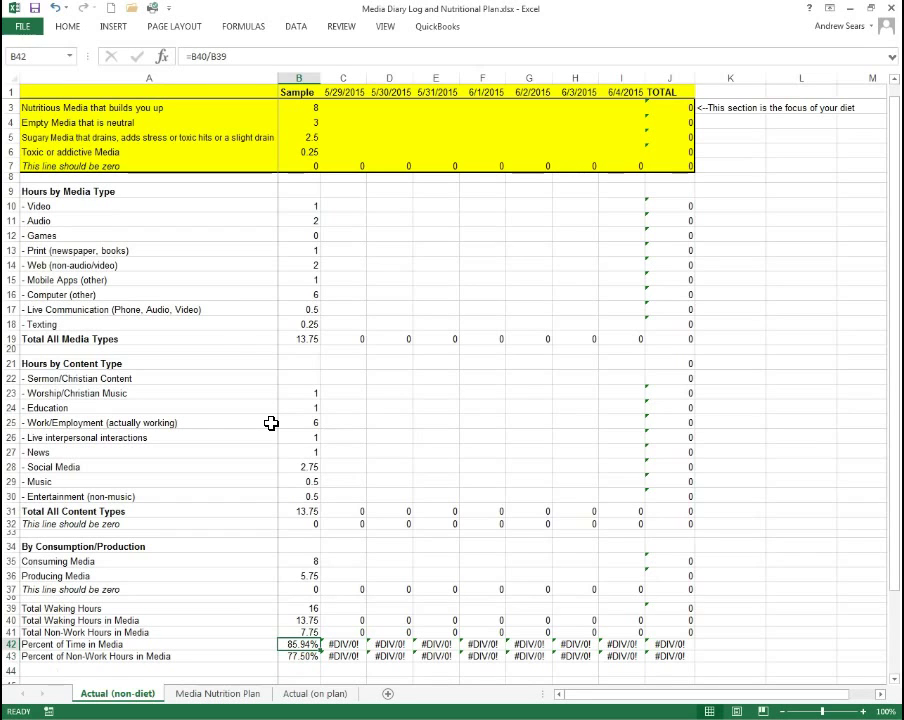
{"action": "key", "text": "Down"}
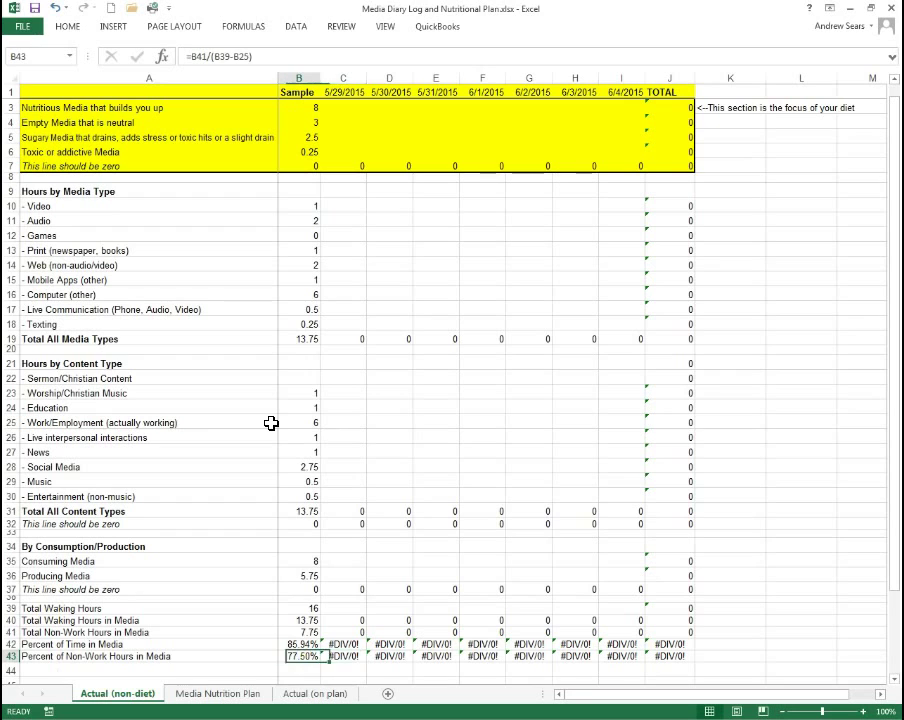
{"action": "key", "text": "Up"}
Look over the 5/29/2015 column from the percentage rows up to the nutritional value rows
{"action": "key", "text": "Right"}
{"action": "key", "text": "Up"}
{"action": "key", "text": "Up"}
{"action": "key", "text": "Up"}
{"action": "key", "text": "Up"}
{"action": "key", "text": "Up"}
{"action": "key", "text": "Up"}
{"action": "key", "text": "Up"}
{"action": "key", "text": "Up"}
{"action": "key", "text": "Up"}
{"action": "key", "text": "Up"}
{"action": "key", "text": "Up"}
{"action": "key", "text": "Up"}
{"action": "key", "text": "Up"}
{"action": "key", "text": "Up"}
{"action": "key", "text": "Up"}
{"action": "key", "text": "Up"}
{"action": "key", "text": "Up"}
{"action": "key", "text": "Up"}
{"action": "key", "text": "Up"}
{"action": "key", "text": "Up"}
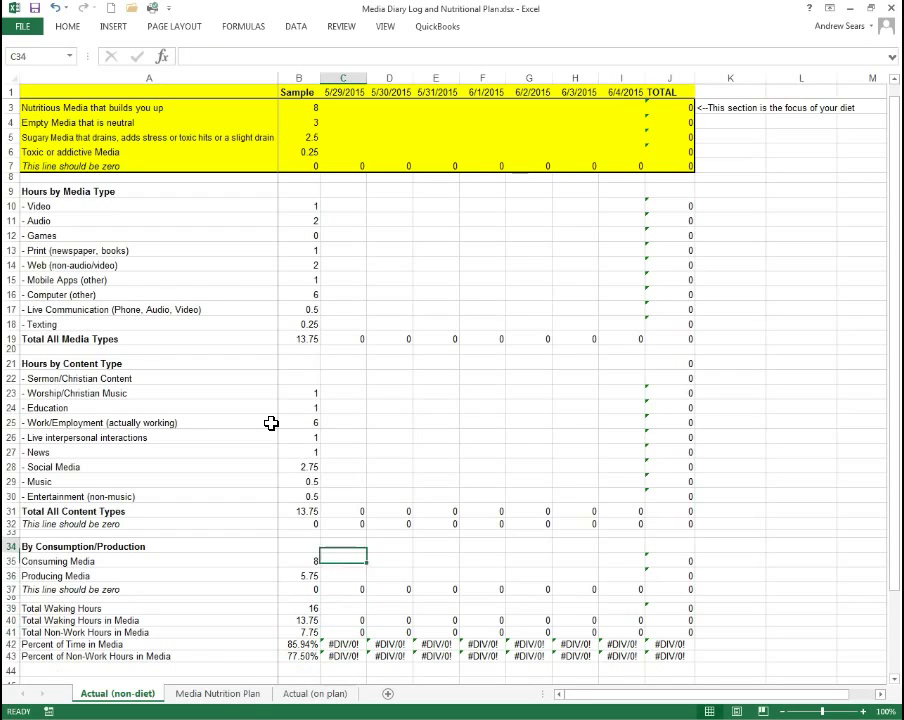
{"action": "key", "text": "Up"}
{"action": "key", "text": "Up"}
{"action": "key", "text": "Up"}
{"action": "key", "text": "Up"}
{"action": "key", "text": "Up"}
{"action": "key", "text": "Up"}
{"action": "key", "text": "Up"}
{"action": "key", "text": "Up"}
{"action": "key", "text": "Up"}
{"action": "key", "text": "Up"}
{"action": "key", "text": "Up"}
{"action": "key", "text": "Up"}
{"action": "key", "text": "Up"}
{"action": "key", "text": "Up"}
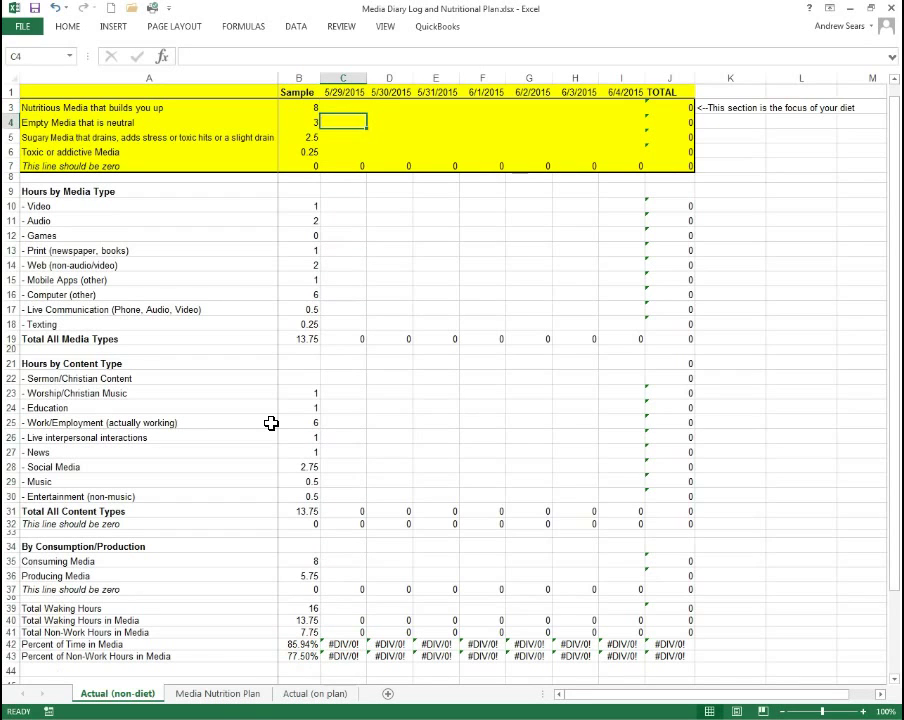
Look across the daily date columns from 5/29/2015 to 6/4/2015 in the nutritional value section
{"action": "key", "text": "Right"}
{"action": "key", "text": "Right"}
{"action": "key", "text": "Right"}
{"action": "key", "text": "Right"}
{"action": "key", "text": "Right"}
{"action": "key", "text": "Right"}
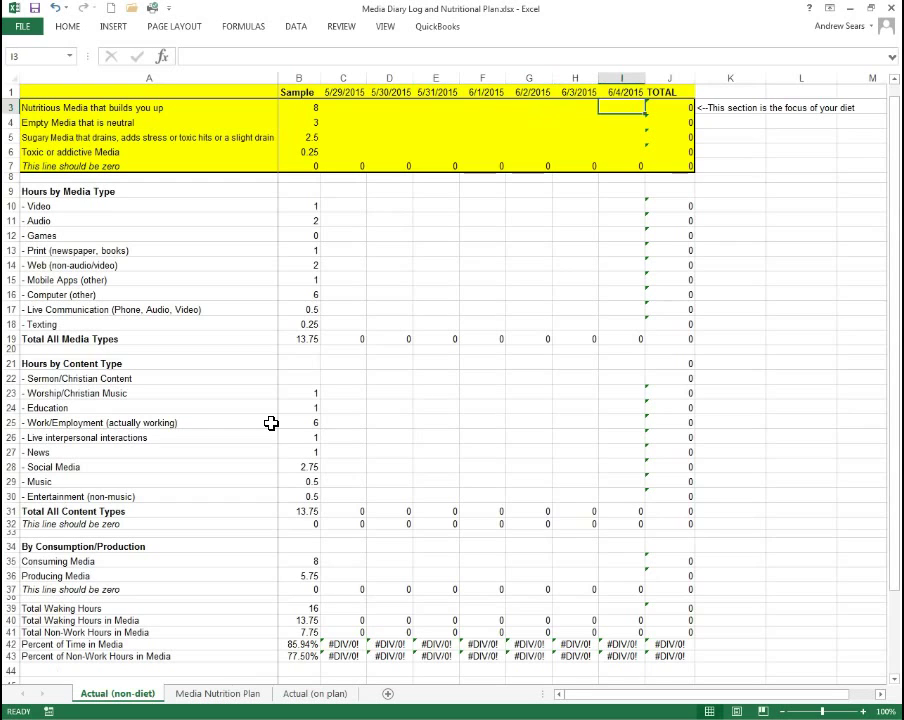
{"action": "key", "text": "Up"}
{"action": "key", "text": "Up"}
{"action": "key", "text": "Down"}
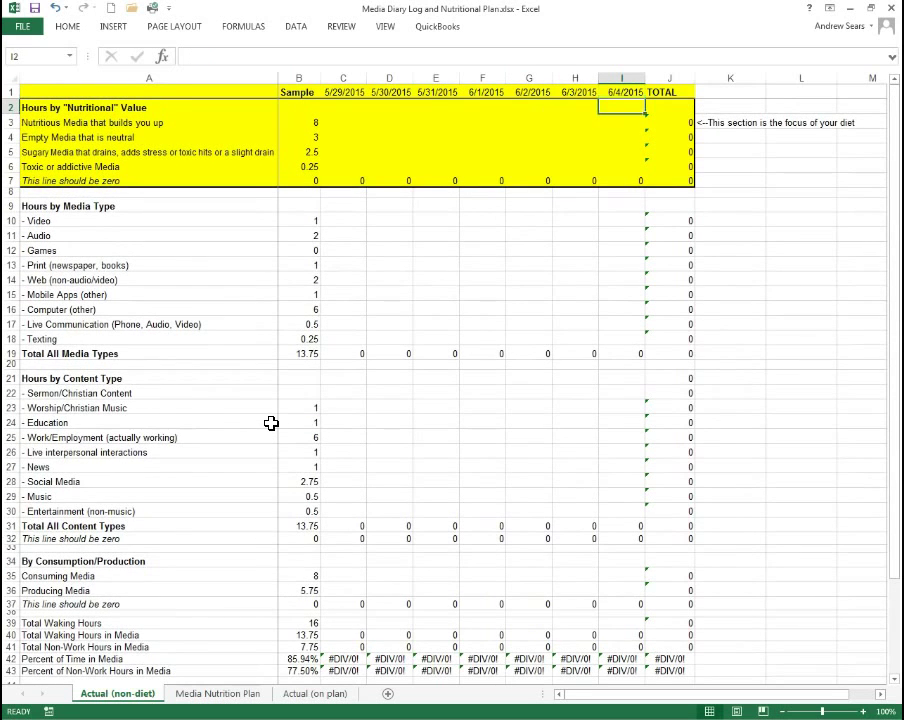
{"action": "key", "text": "Left"}
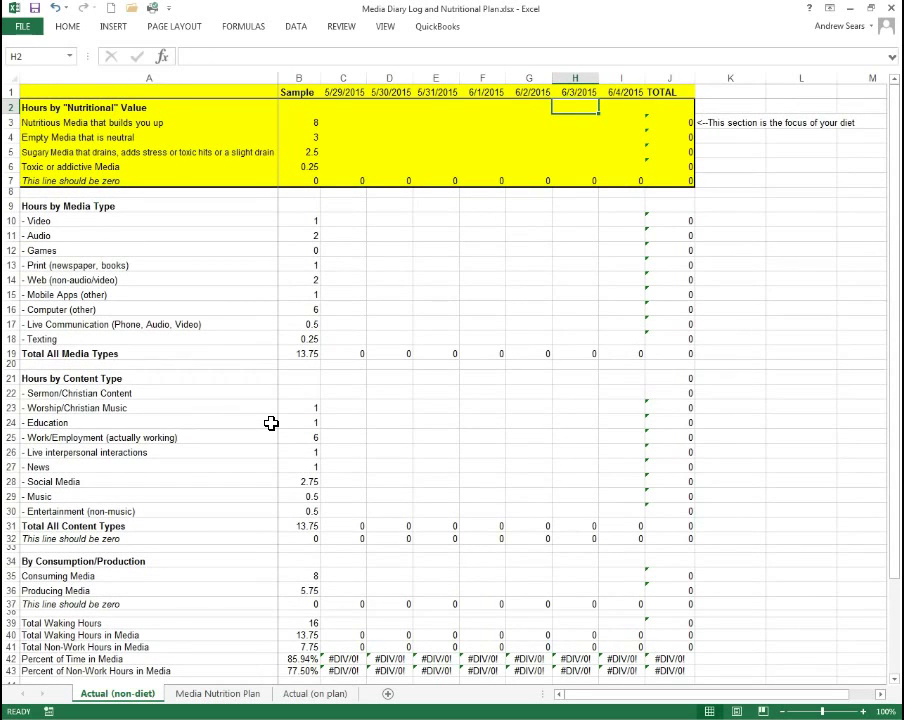
{"action": "key", "text": "Left"}
{"action": "key", "text": "Left"}
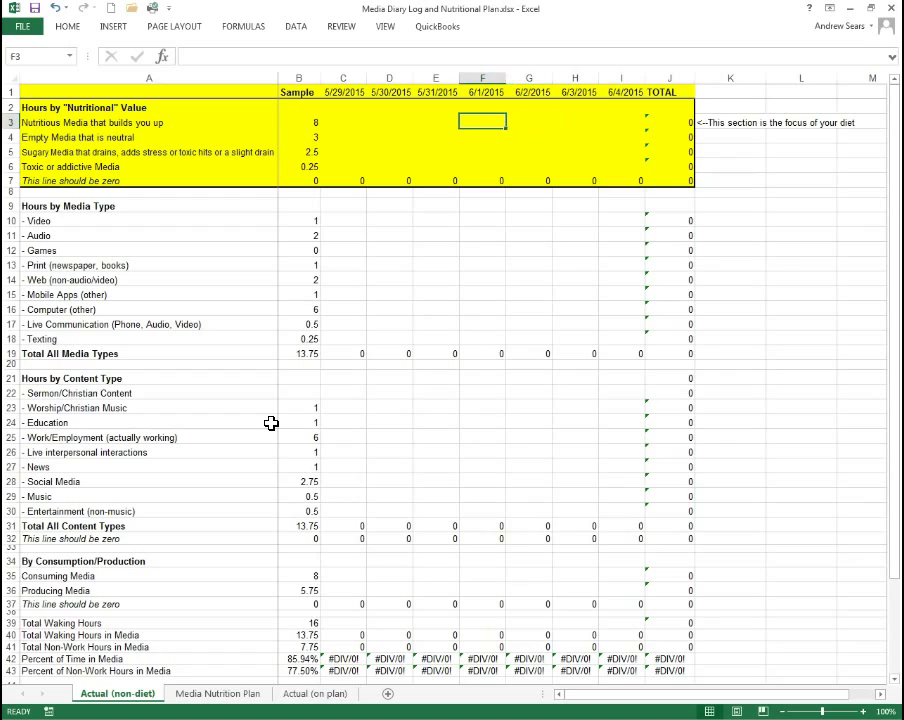
{"action": "key", "text": "Left"}
{"action": "key", "text": "Left"}
{"action": "key", "text": "Left"}
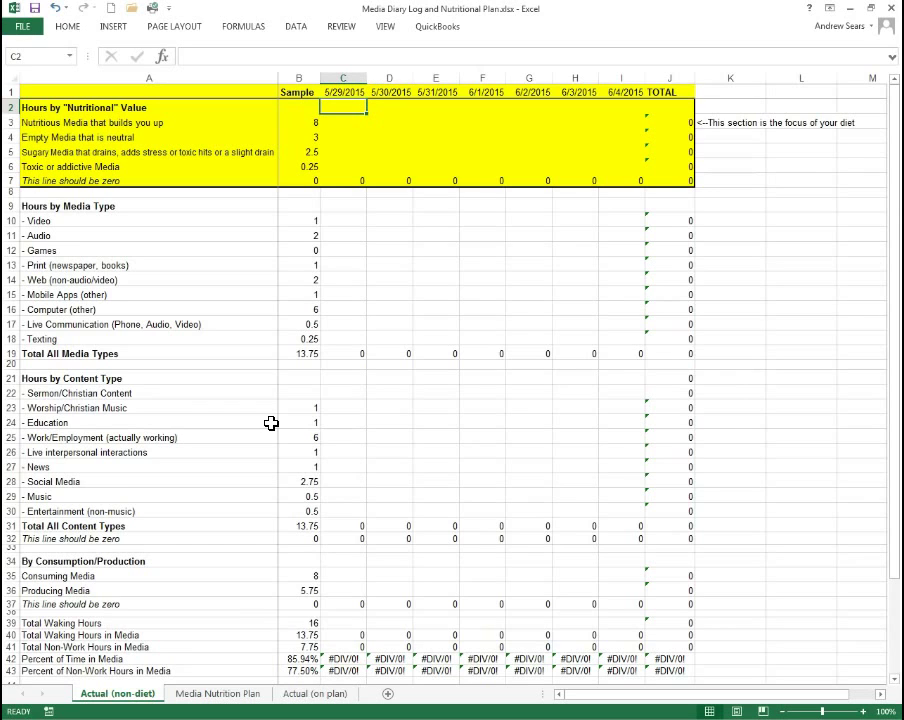
Inspect the TOTAL column's weekly sum formulas for the nutritional value and media type rows, including the zero-check row
{"action": "key", "text": "Right"}
{"action": "key", "text": "Right"}
{"action": "key", "text": "Right"}
{"action": "key", "text": "Right"}
{"action": "key", "text": "Right"}
{"action": "key", "text": "Right"}
{"action": "key", "text": "Down"}
{"action": "key", "text": "Right"}
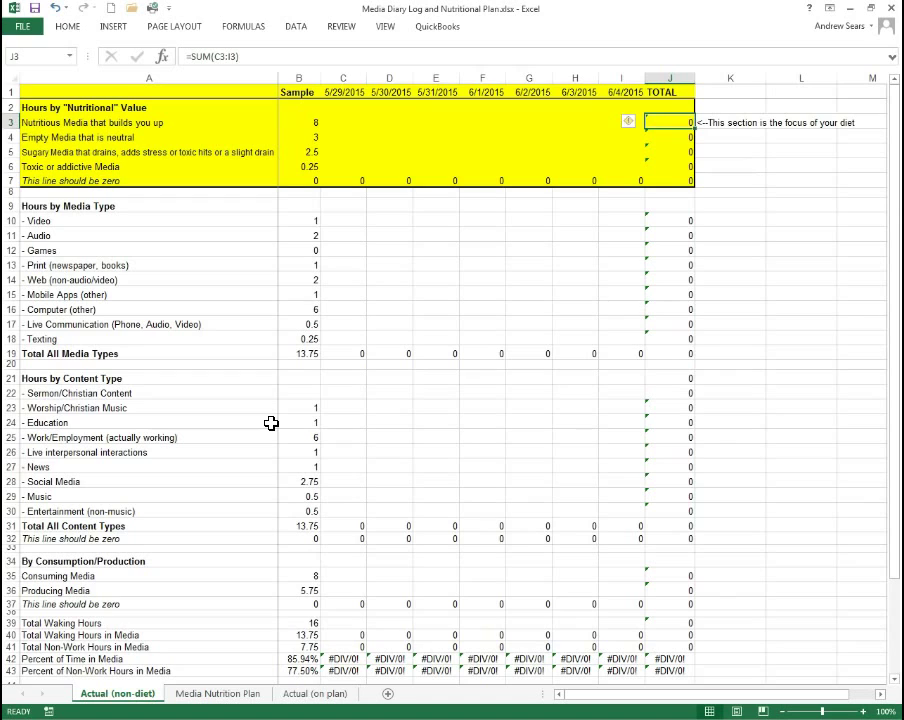
{"action": "key", "text": "Down"}
{"action": "key", "text": "Down"}
{"action": "key", "text": "Down"}
{"action": "key", "text": "Down"}
{"action": "key", "text": "Down"}
{"action": "key", "text": "Down"}
{"action": "key", "text": "Down"}
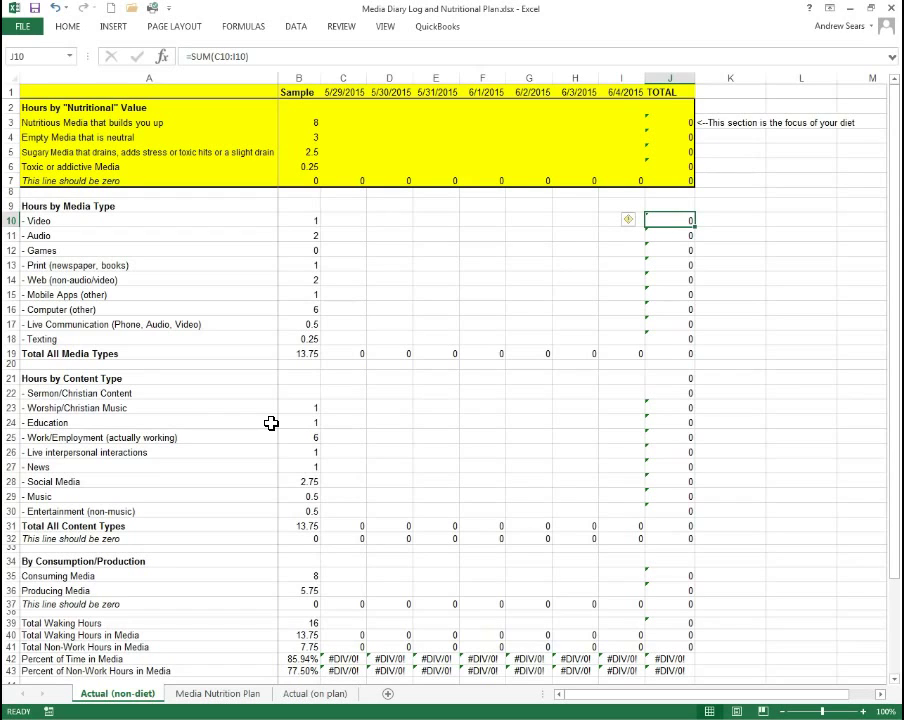
{"action": "key", "text": "Down"}
{"action": "key", "text": "Up"}
{"action": "key", "text": "Up"}
{"action": "key", "text": "Up"}
{"action": "key", "text": "Up"}
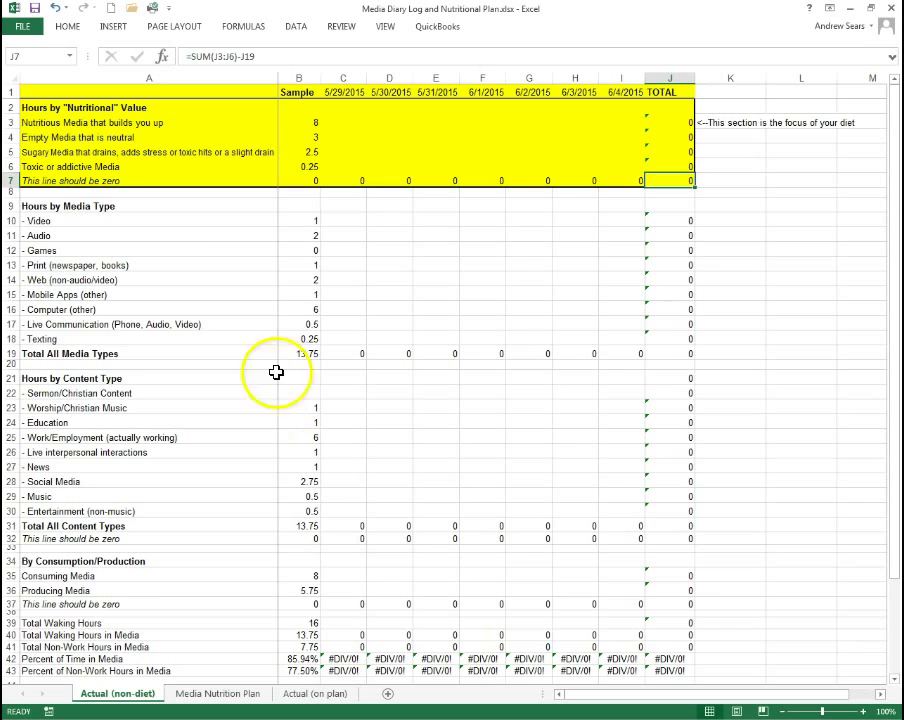
Glance at the Media Nutrition Plan sheet, return to Actual (non-diet), and switch to the Media Use Diary Narrative Assignment document in Word
{"action": "left_click", "coordinate": [222, 693]}
{"action": "left_click", "coordinate": [124, 694]}
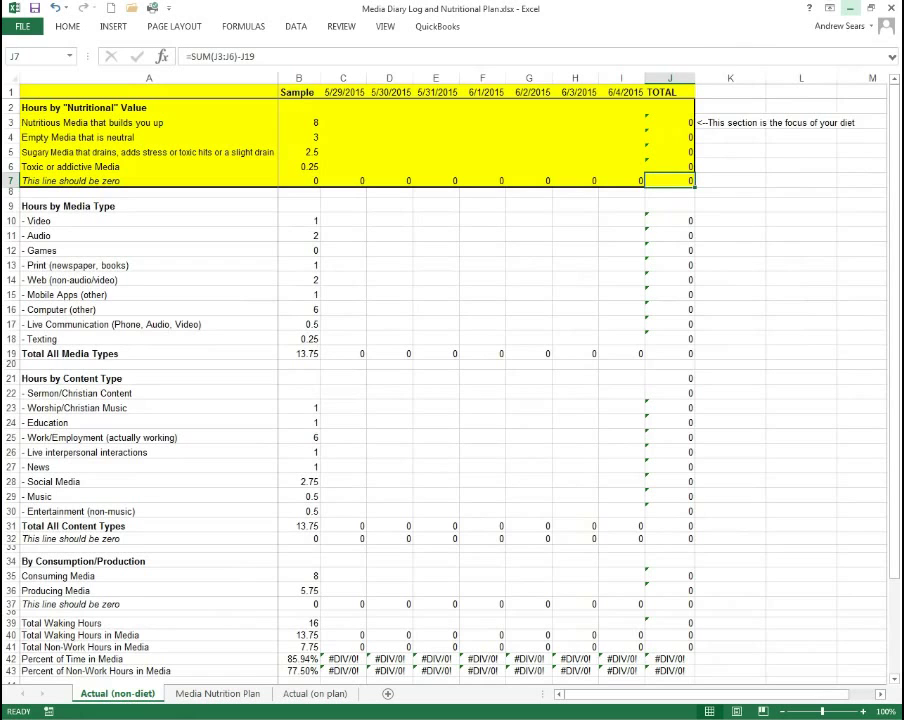
{"action": "left_click", "coordinate": [851, 8]}
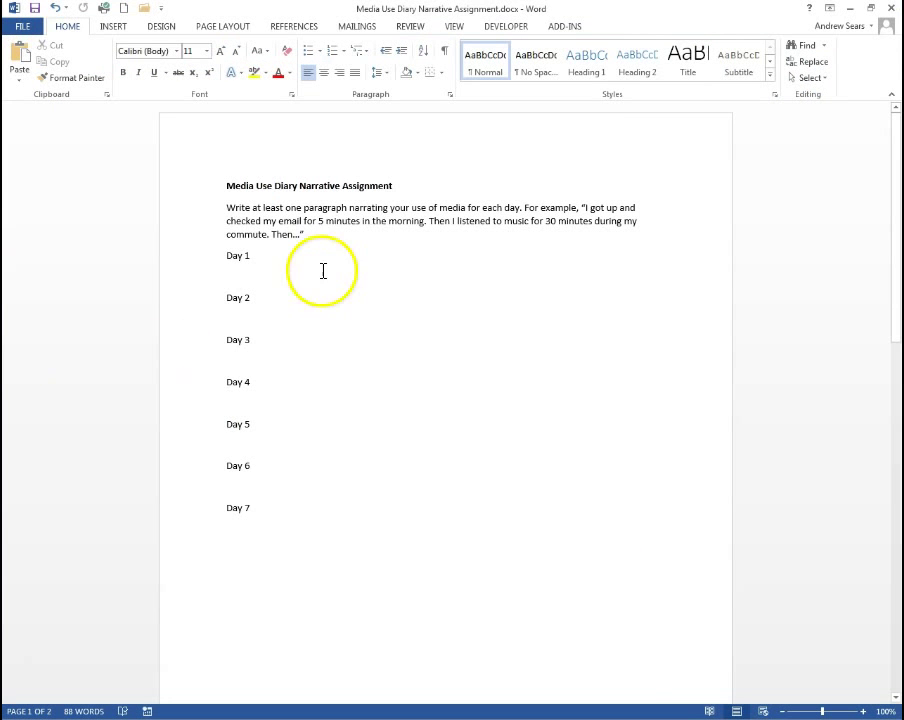
Read the daily narrative instructions, highlight the example sentence about listening to music, and place the cursor beneath Day 1
{"action": "left_click", "coordinate": [288, 266]}
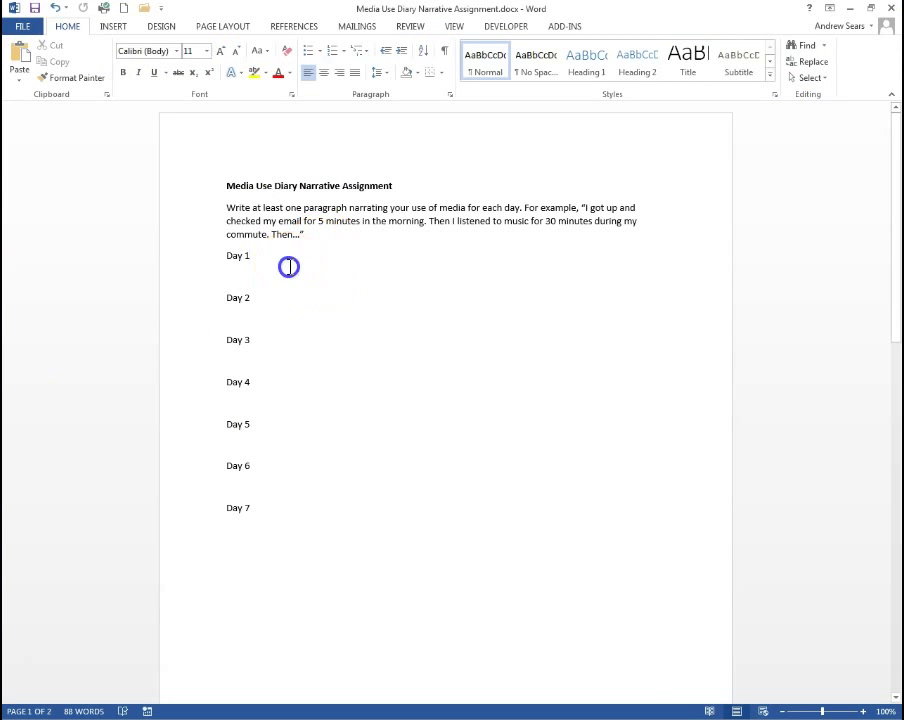
{"action": "left_click", "coordinate": [290, 273]}
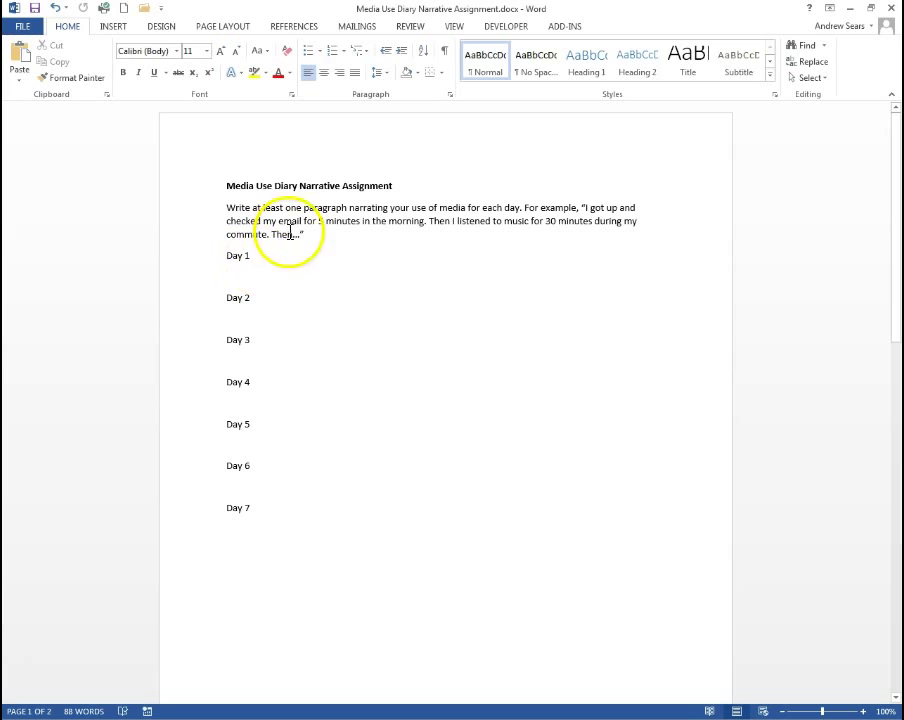
{"action": "left_click", "coordinate": [321, 234]}
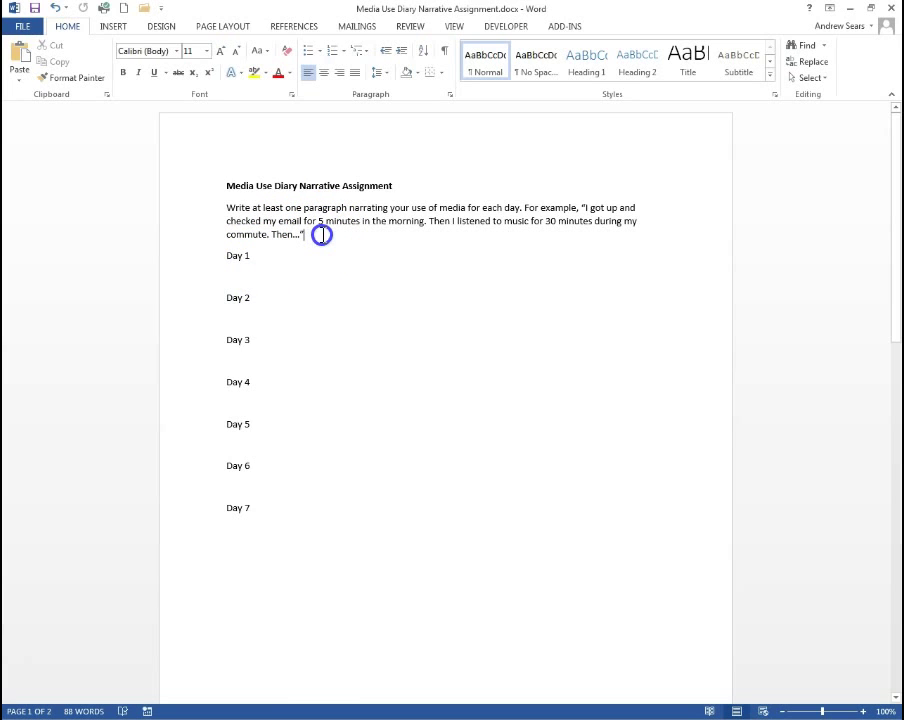
{"action": "left_click", "coordinate": [428, 221]}
{"action": "left_click_drag", "start_coordinate": [428, 221], "coordinate": [265, 237]}
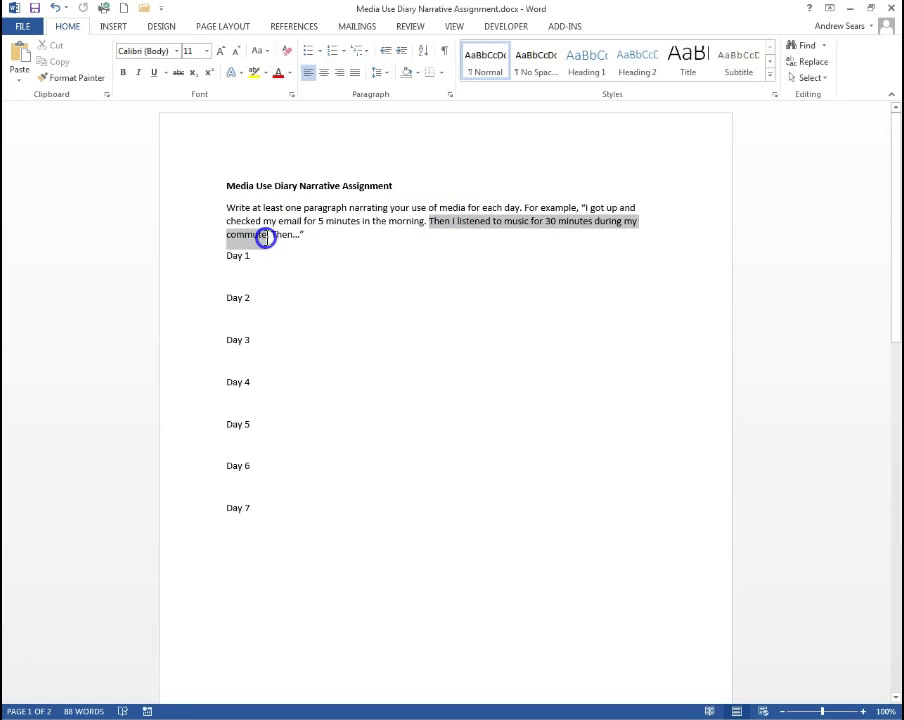
{"action": "left_click_drag", "start_coordinate": [265, 237], "coordinate": [262, 236]}
{"action": "left_click", "coordinate": [268, 271]}
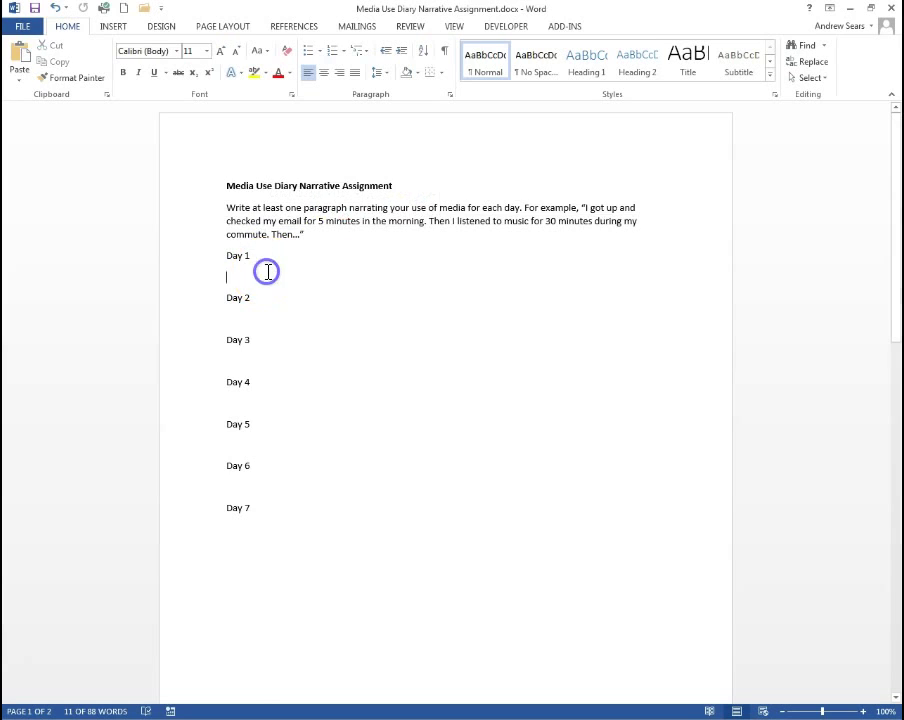
{"action": "left_click", "coordinate": [268, 271]}
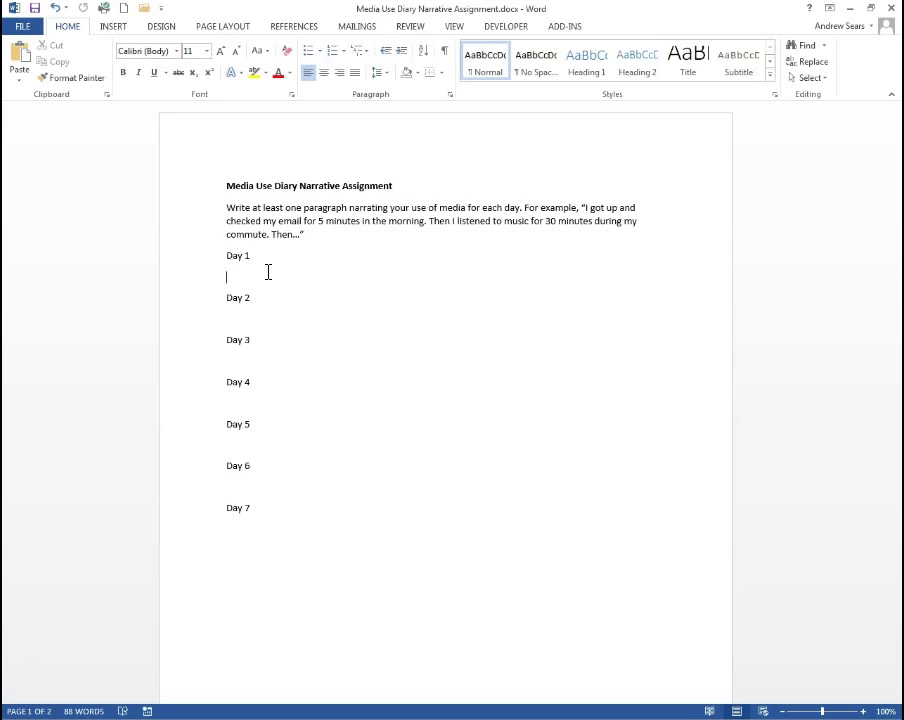
Read the One Page Reflection instructions on the document's second page
{"action": "left_click", "coordinate": [34, 656]}
{"action": "scroll", "coordinate": [318, 500], "scroll_direction": "down", "scroll_amount": 1}
{"action": "scroll", "coordinate": [318, 500], "scroll_direction": "down", "scroll_amount": 6}
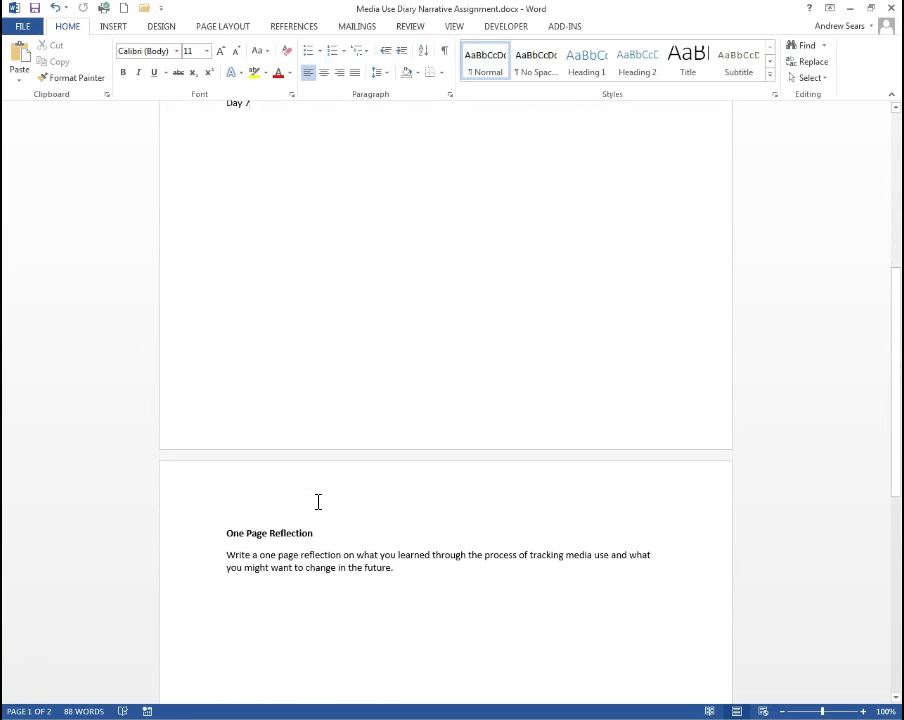